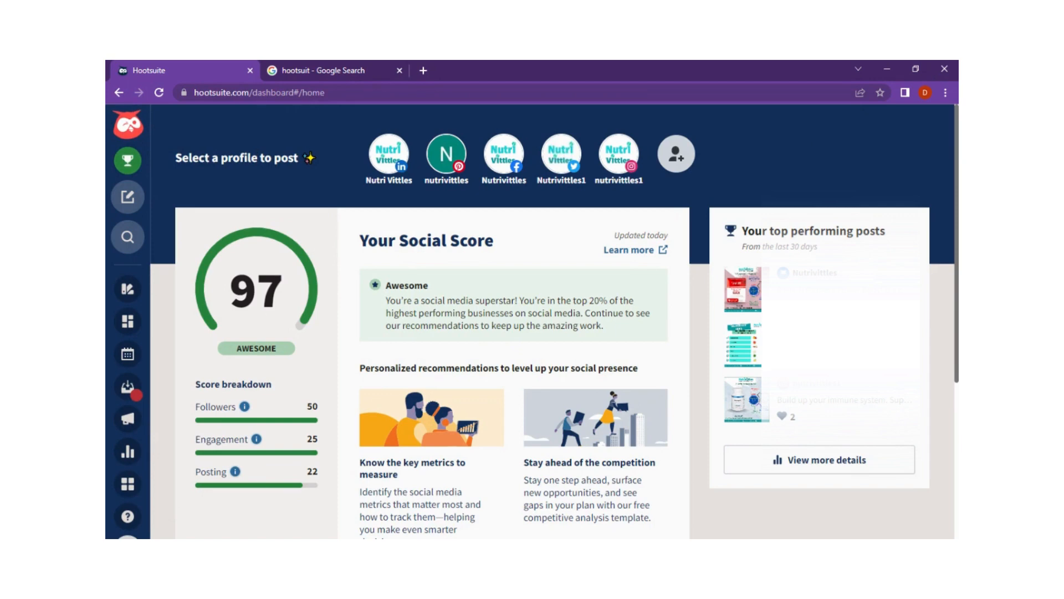
- Start a new post and choose the Nutri Vittles LinkedIn, Facebook, Twitter and Instagram accounts to publish to
click(129, 197)
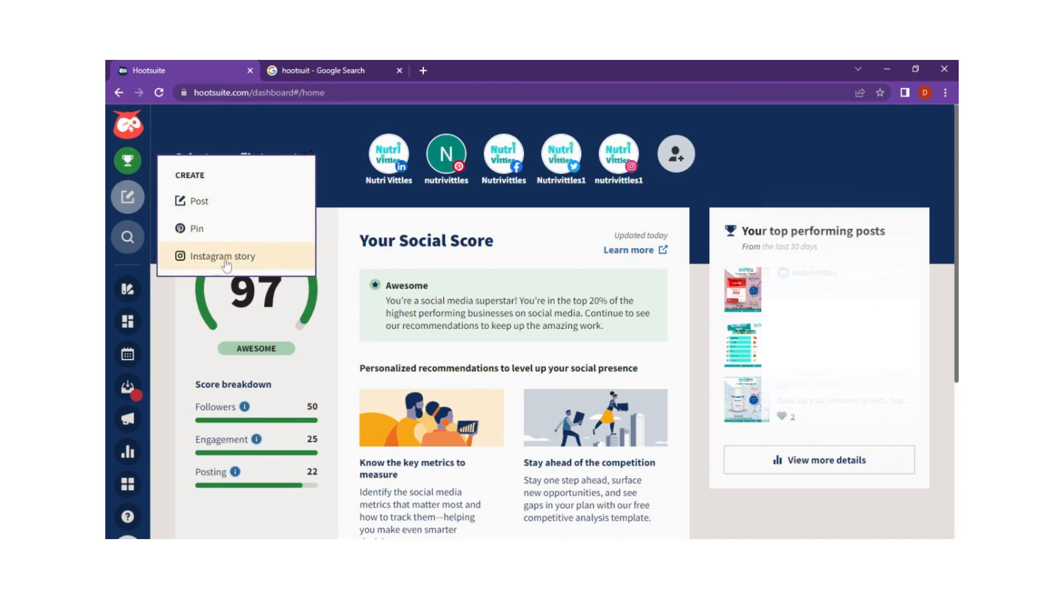
click(218, 209)
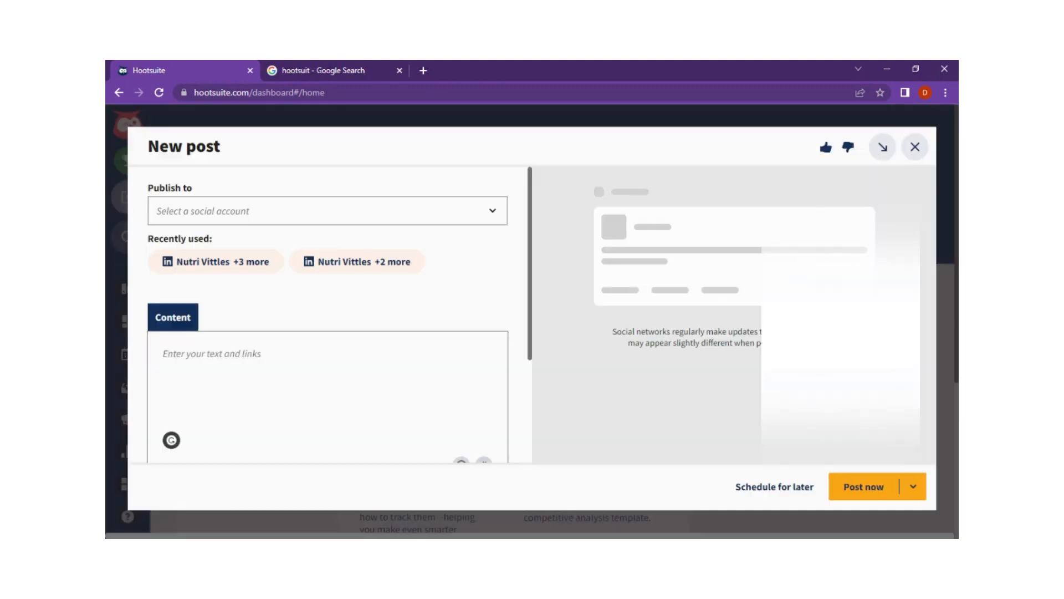
click(205, 211)
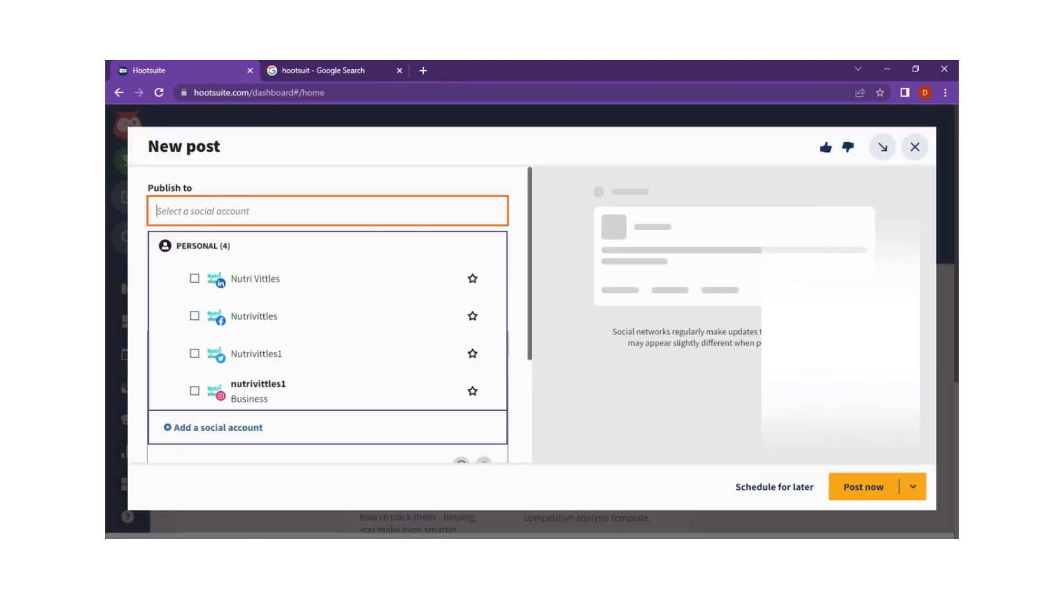
click(195, 279)
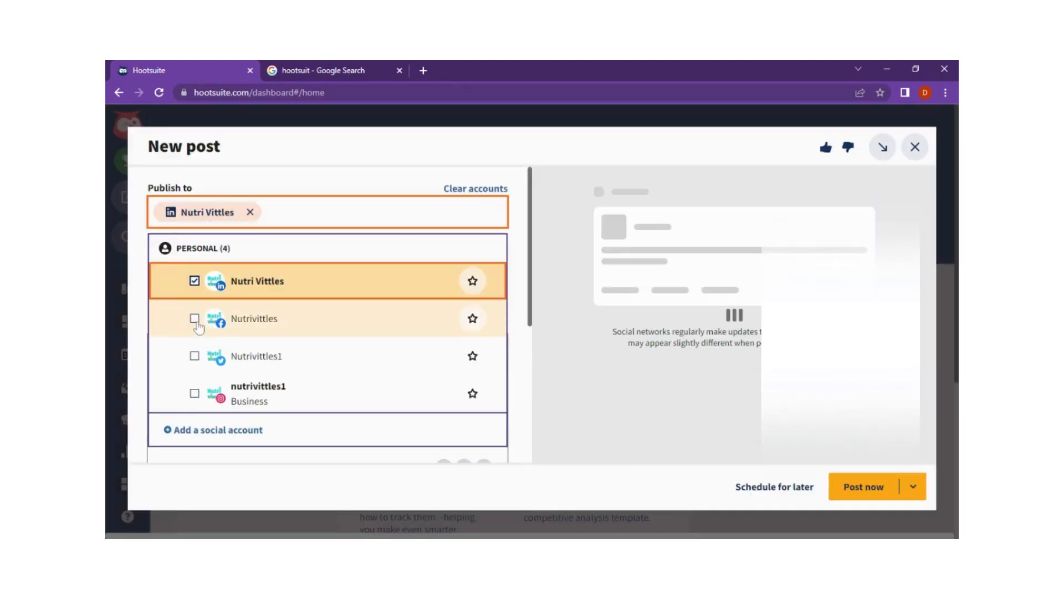
click(195, 326)
click(195, 379)
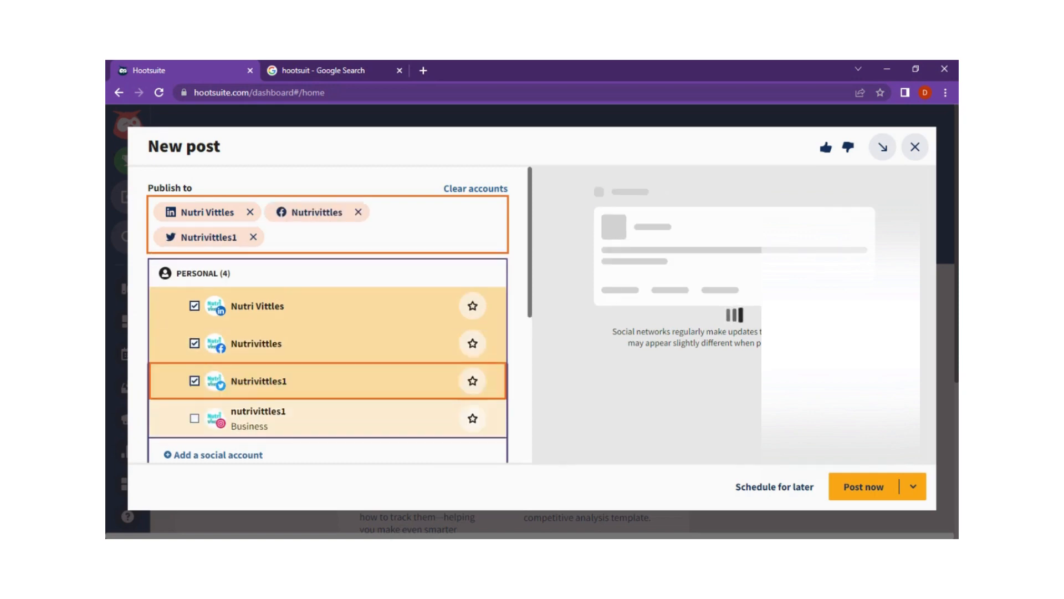
click(195, 419)
scroll(377, 355, down, 2)
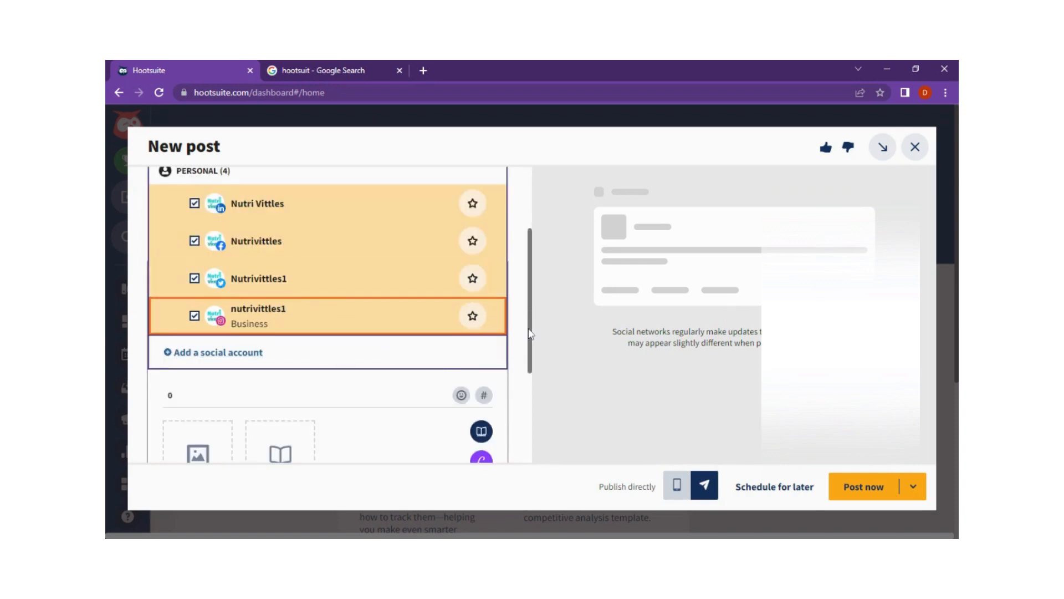
scroll(454, 293, up, 1)
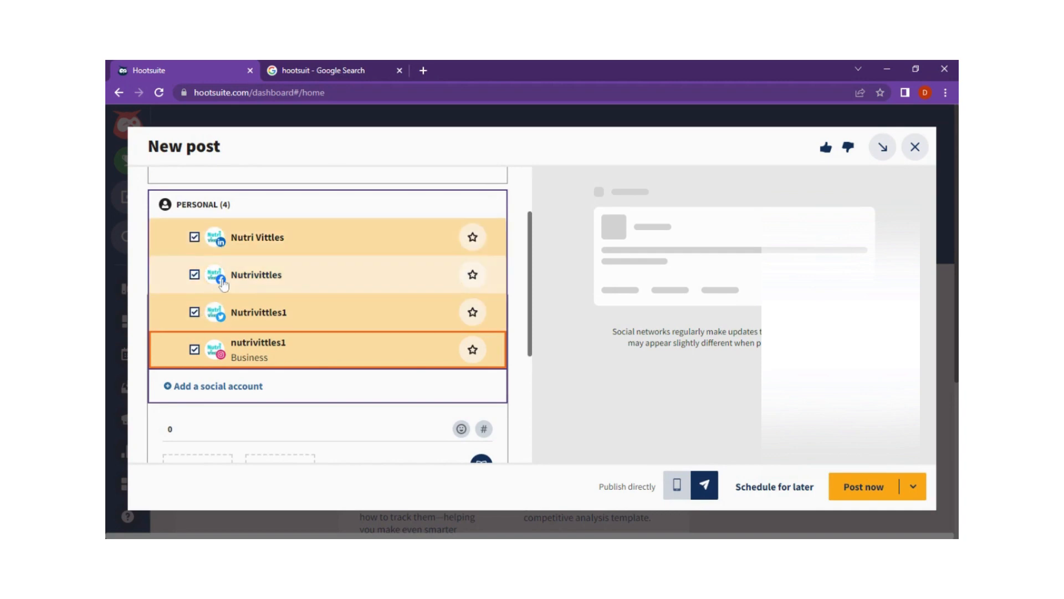
click(518, 359)
scroll(375, 288, up, 3)
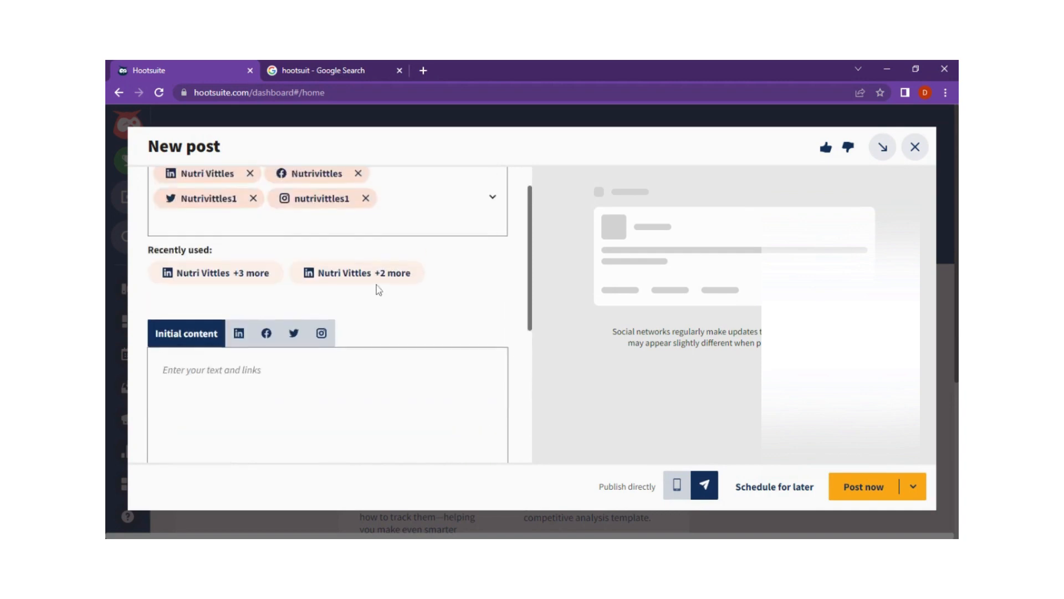
- View the networks available for adding another social account, and return to the new post without adding one
scroll(450, 258, down, 3)
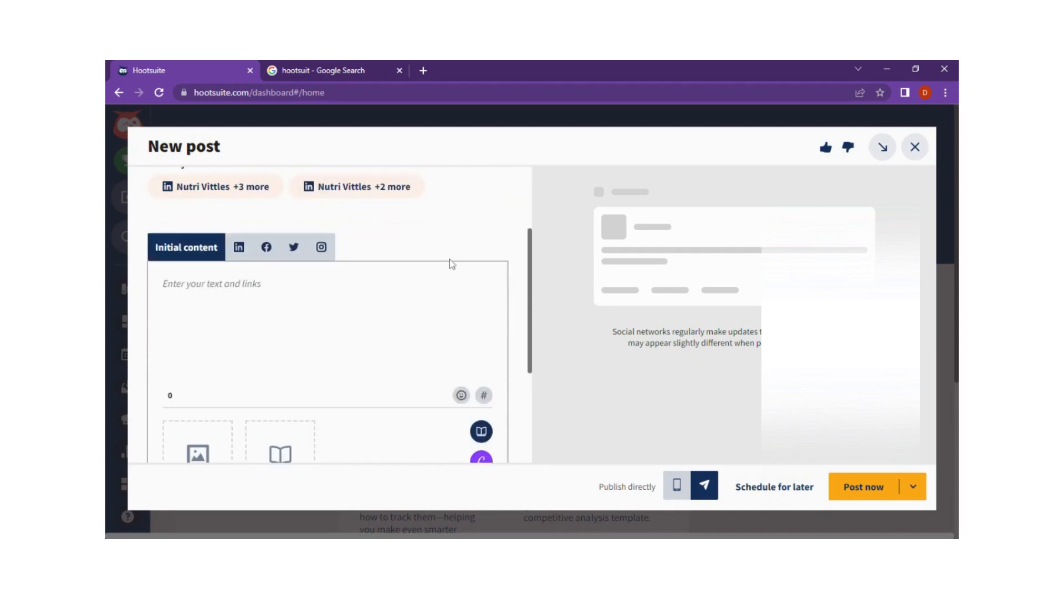
scroll(445, 244, up, 3)
click(445, 245)
scroll(326, 354, down, 5)
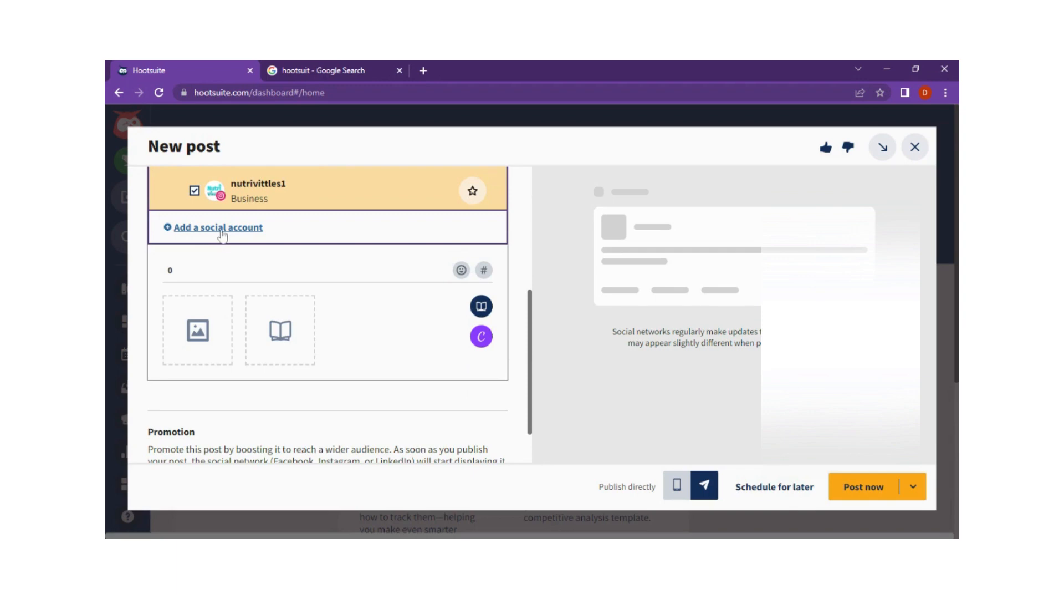
click(224, 229)
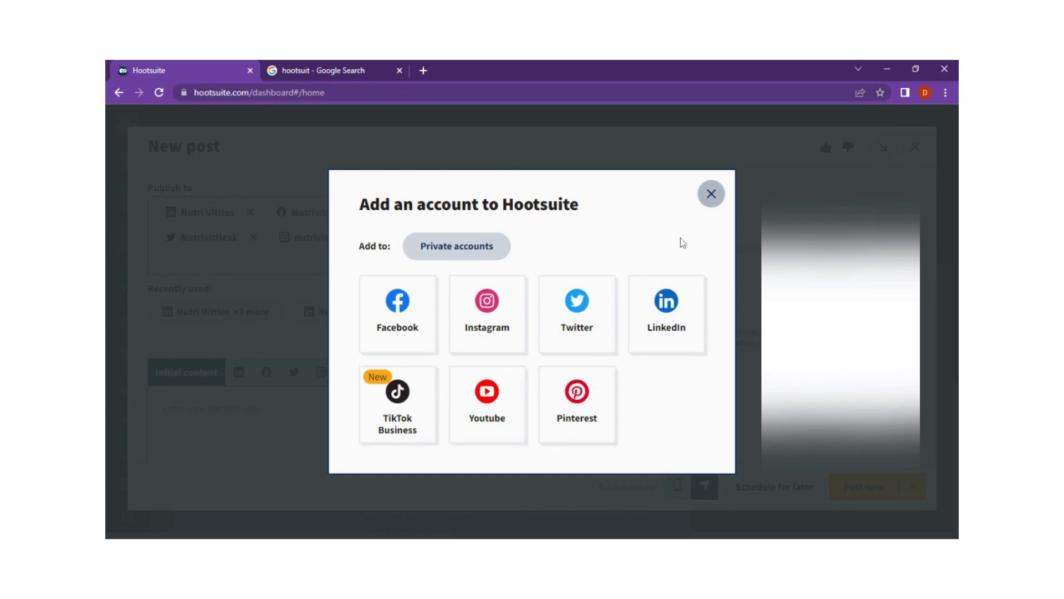
click(711, 194)
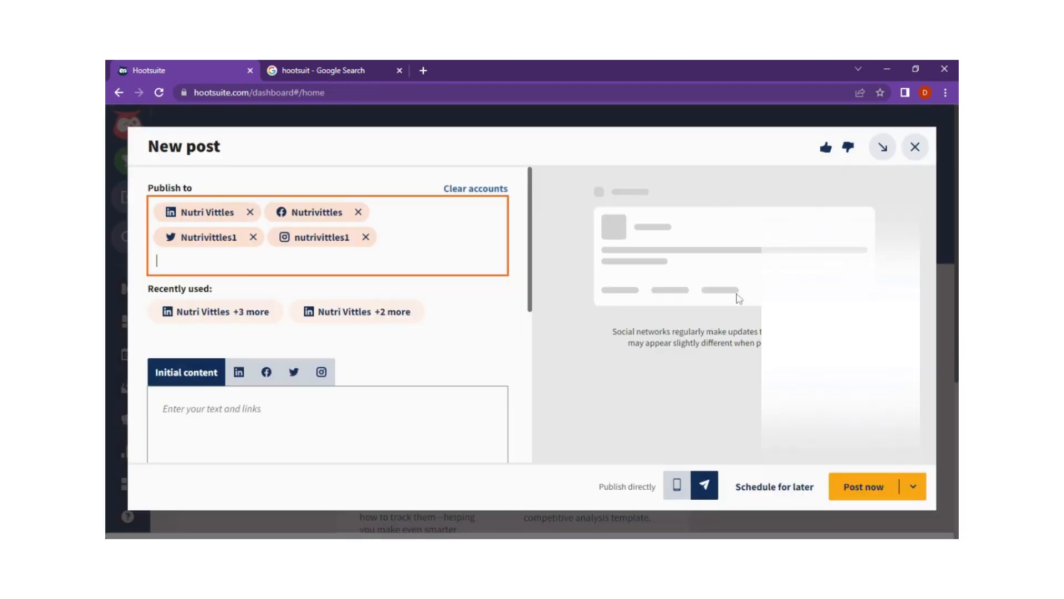
click(492, 316)
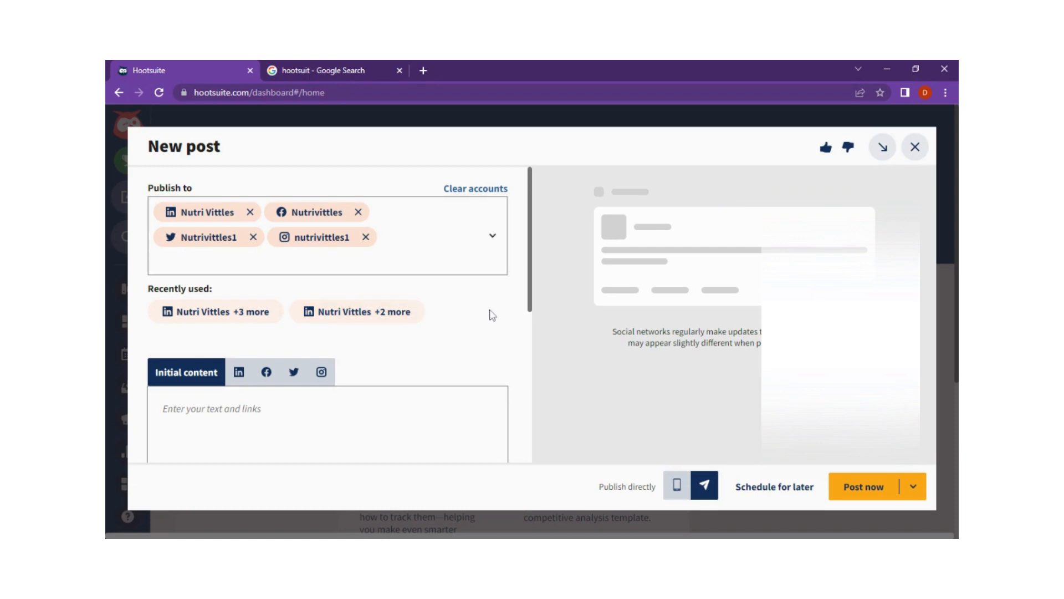
- Fill the initial content with the prepared "Power Mushrooms by Health Concerns" text, including its product link and hashtags from another window
click(436, 398)
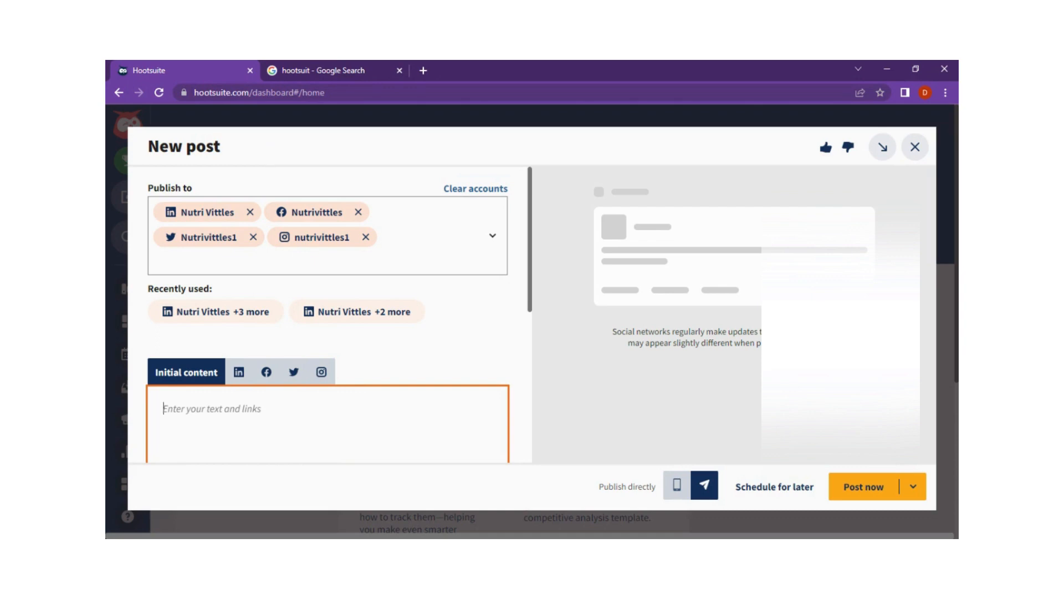
drag(529, 267, 529, 239)
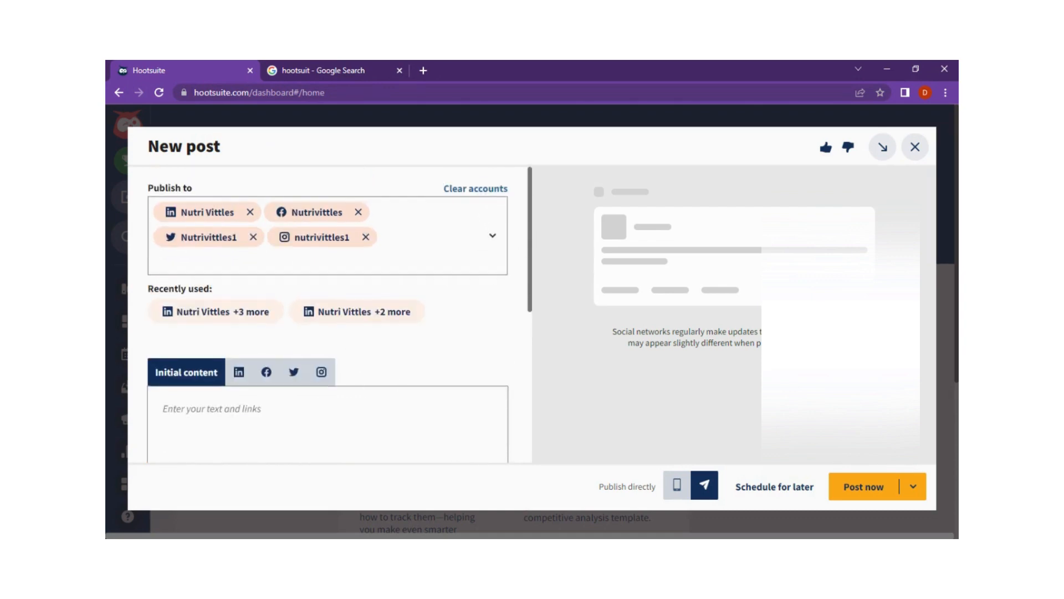
scroll(439, 333, down, 3)
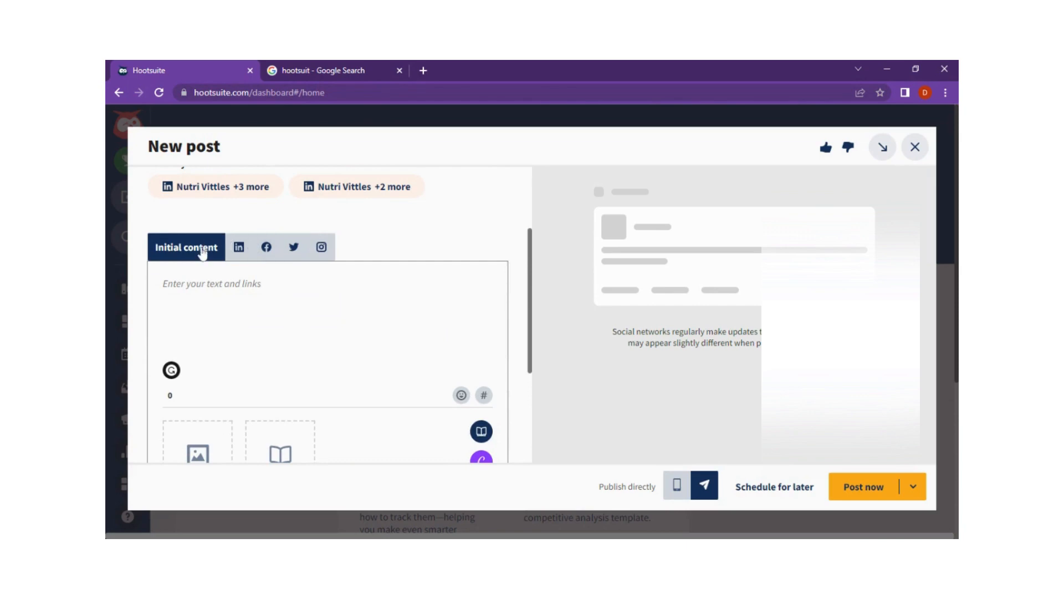
click(179, 254)
click(186, 285)
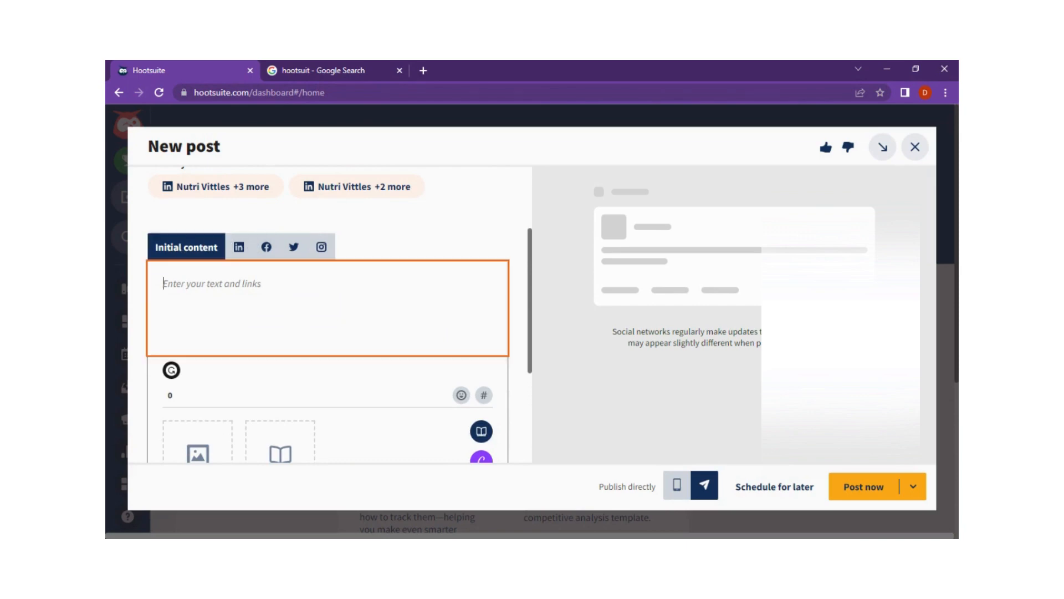
key(alt+Tab)
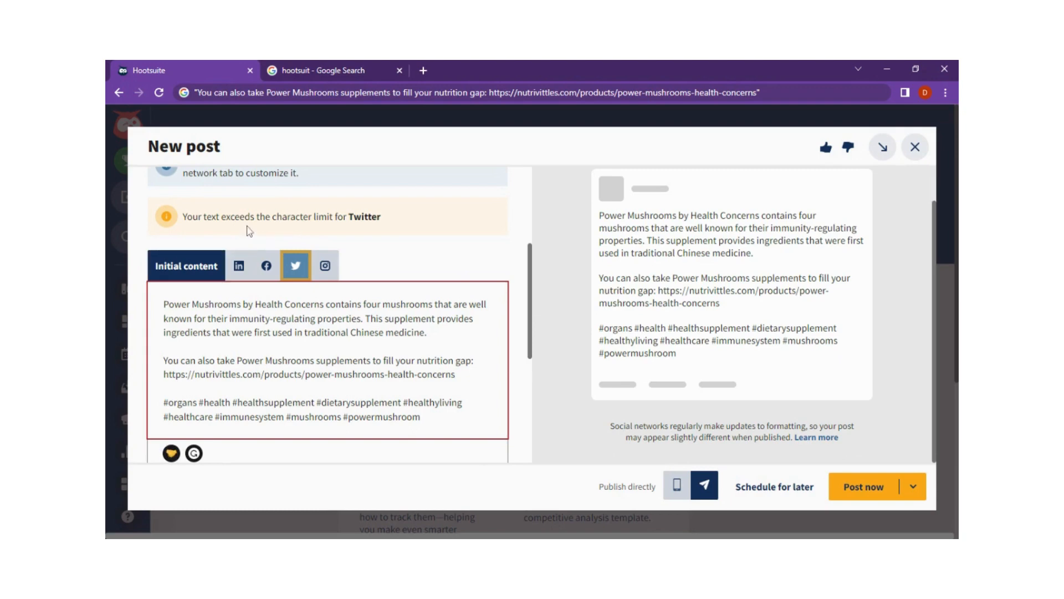
- Review the initial content text and its LinkedIn and Facebook versions with their previews
click(186, 272)
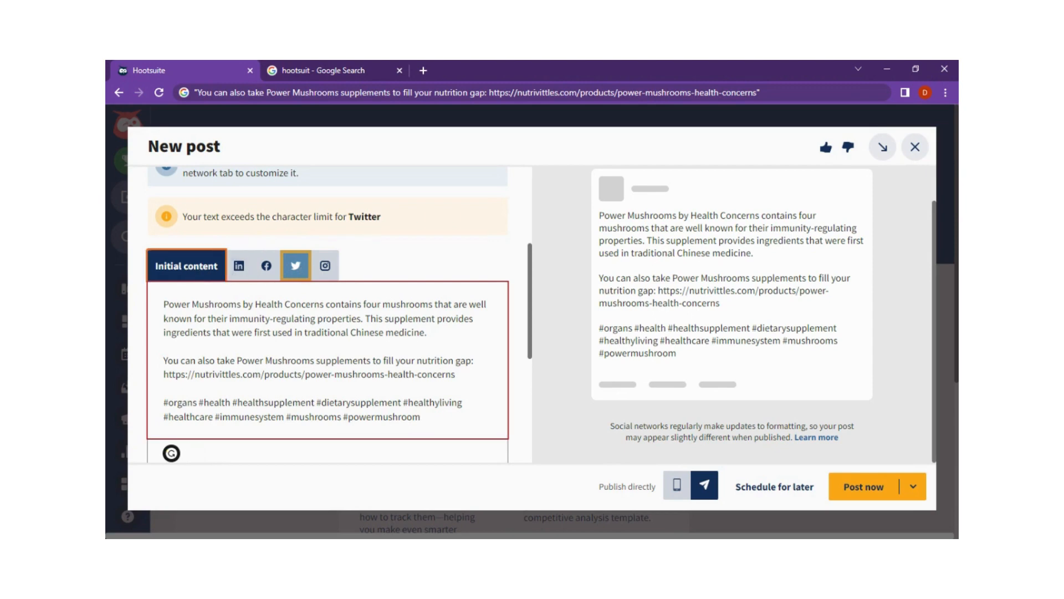
key(Tab)
key(ctrl+a)
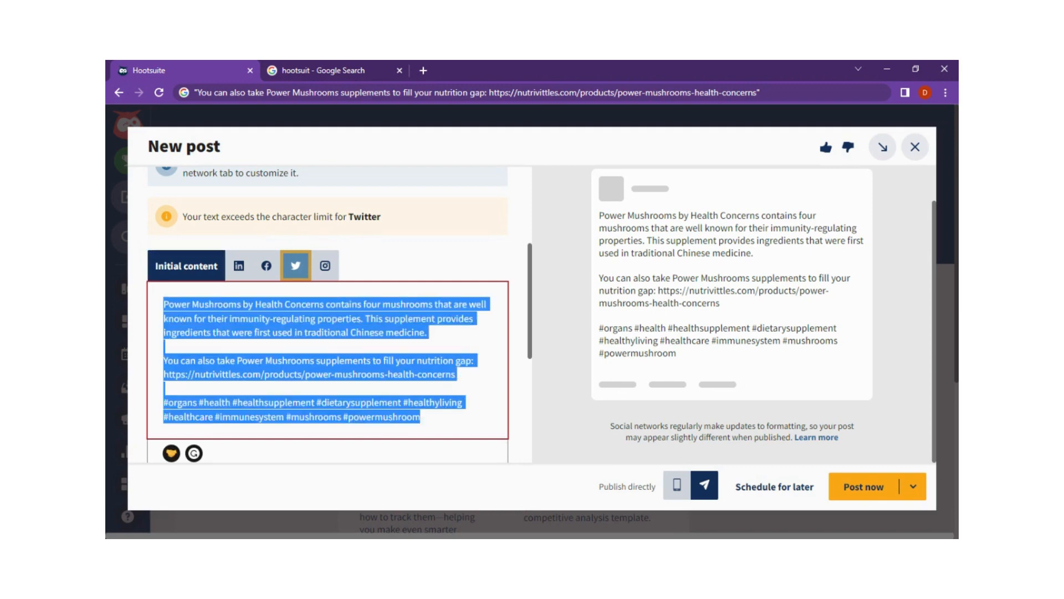
click(266, 304)
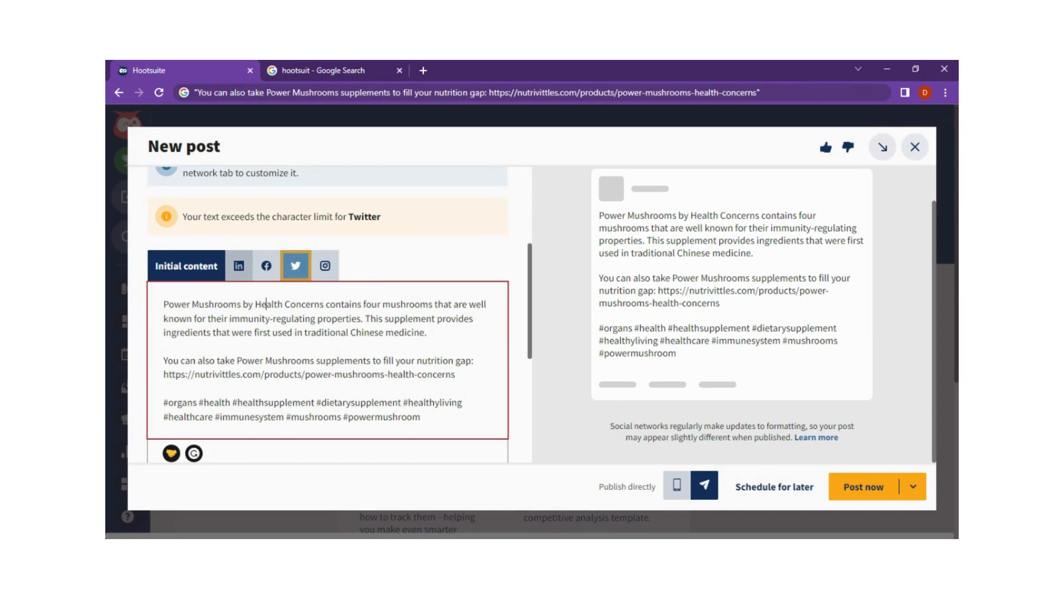
click(239, 265)
click(268, 266)
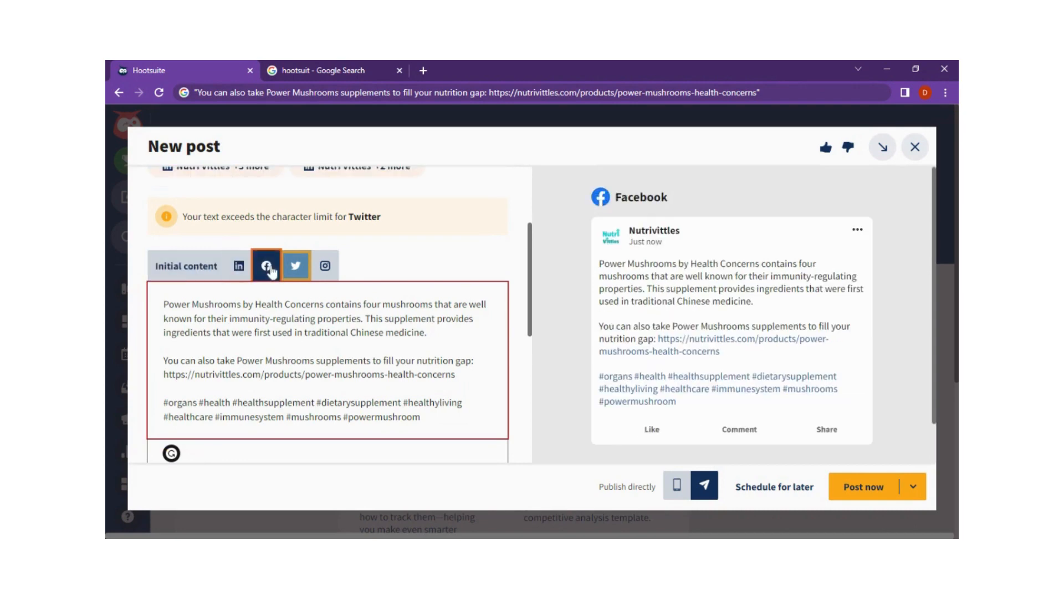
- Remove the hashtags and the empty lines above them from the Twitter version of the post
click(295, 265)
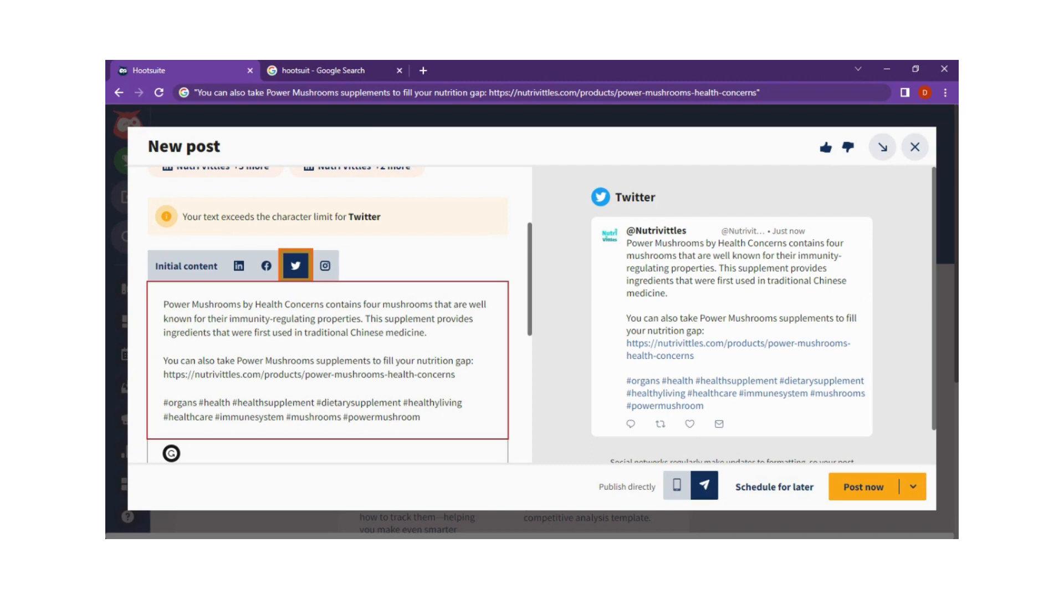
drag(420, 417, 163, 403)
key(BackSpace)
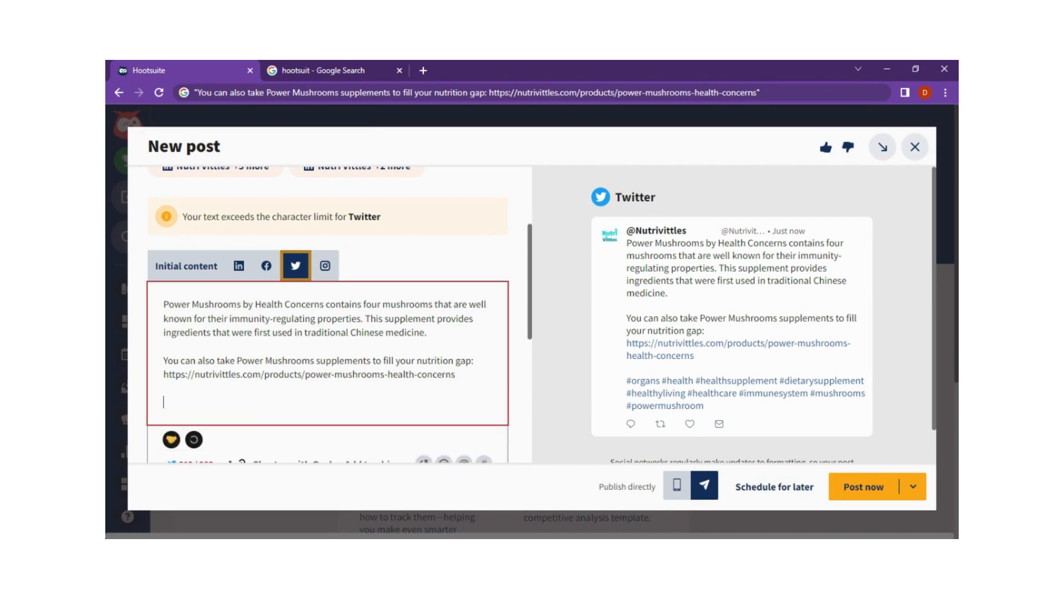
key(BackSpace)
key(BackSpace)
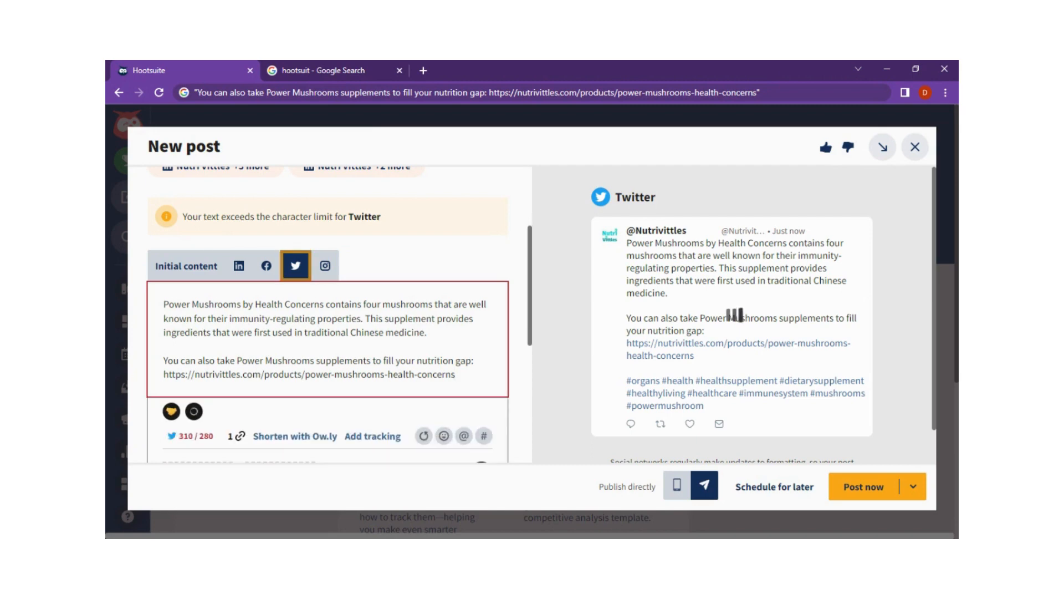
- Delete "You can also take Power Mushrooms supplements to fill your nutrition gap:" from the Twitter version, keeping the product link
drag(471, 360, 163, 361)
key(Delete)
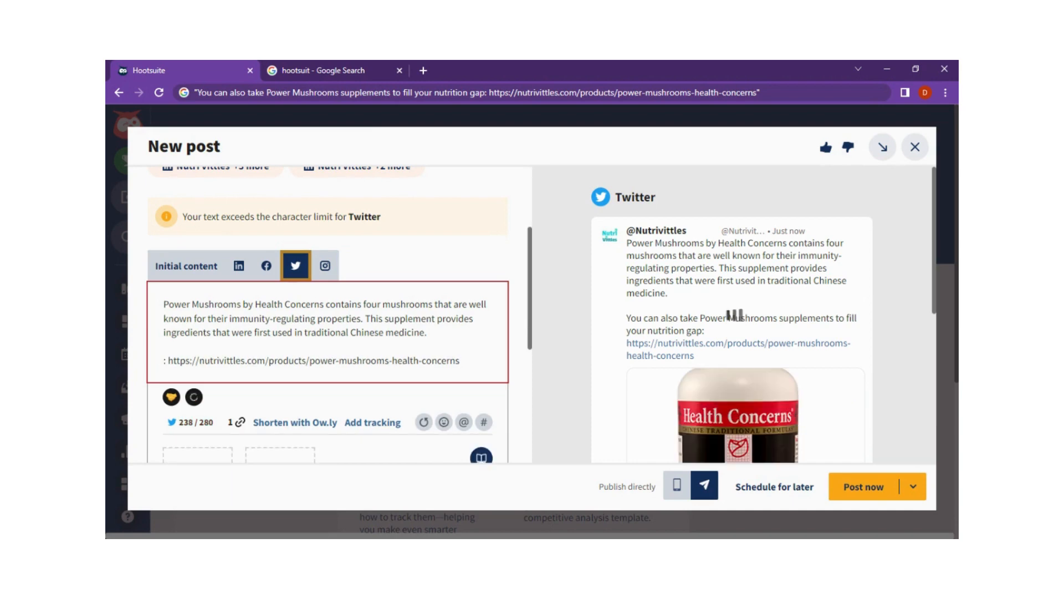
key(Delete)
key(Delete)
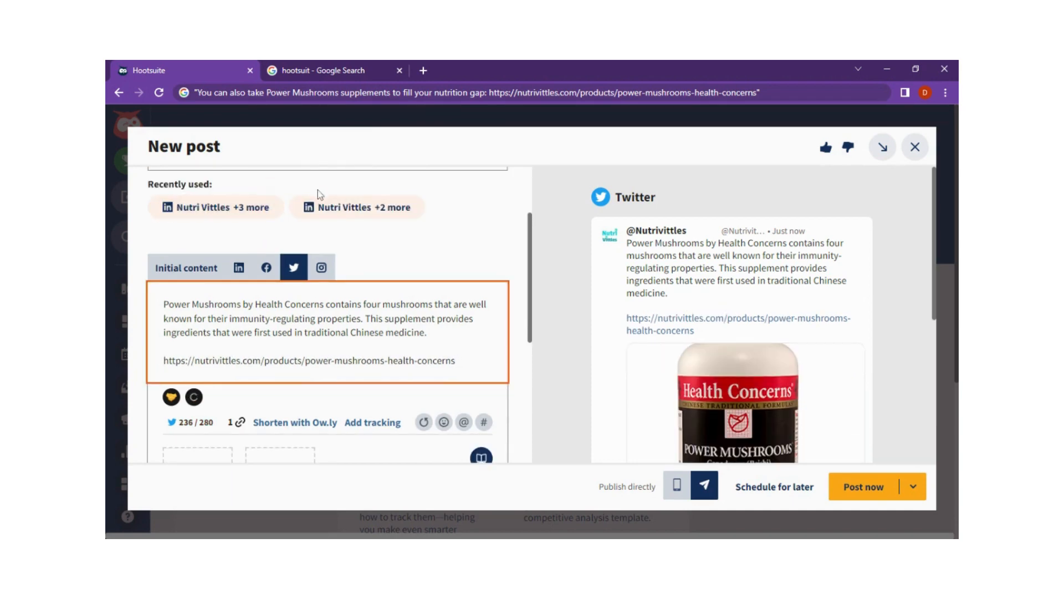
- Examine the shortened Twitter text, its character count and the preview of the product link card
scroll(317, 190, up, 2)
scroll(404, 300, down, 2)
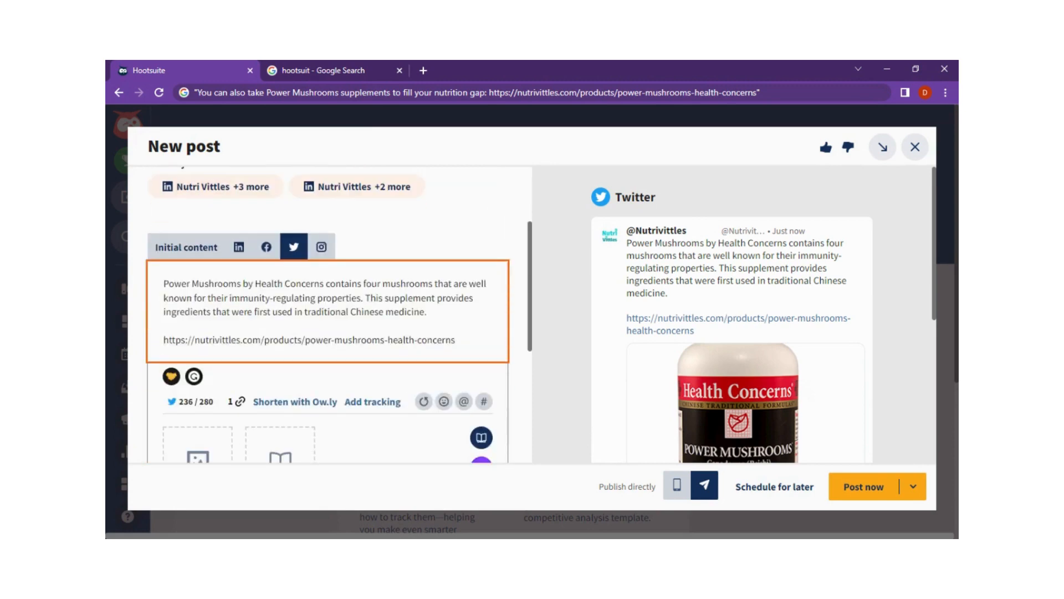
scroll(494, 380, down, 2)
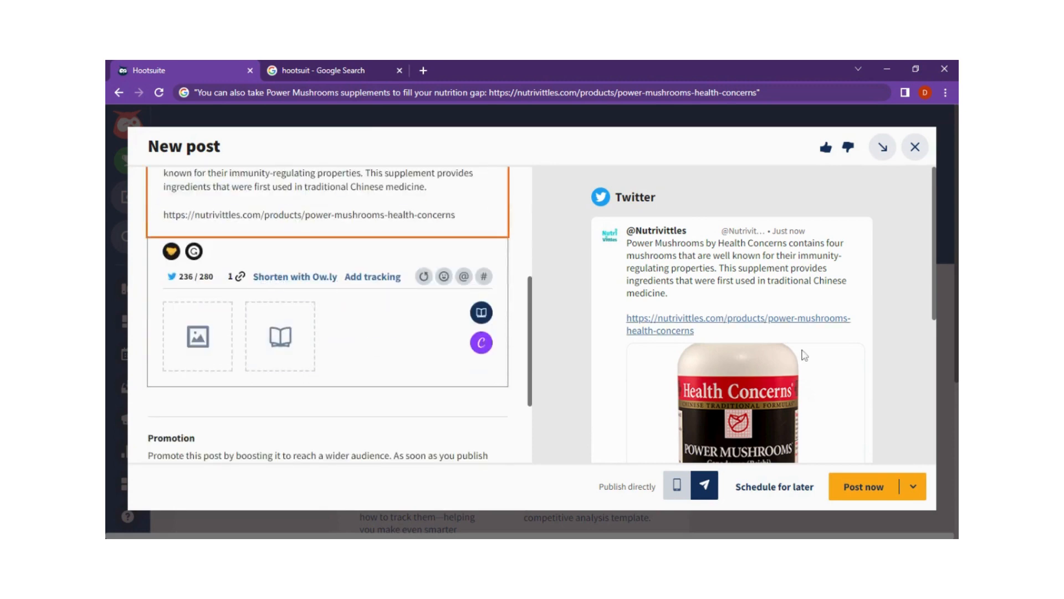
scroll(805, 355, down, 2)
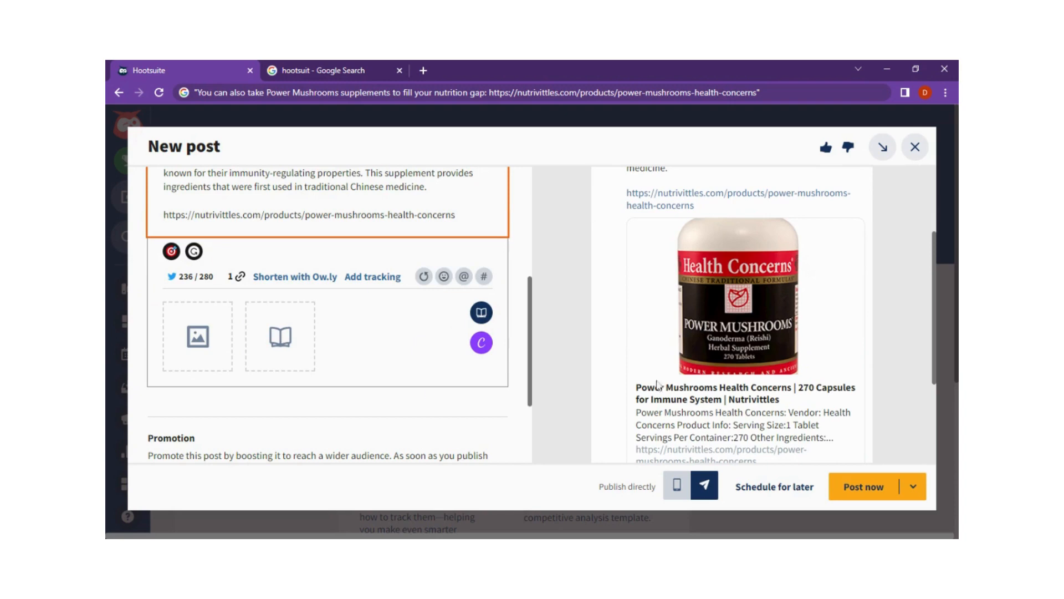
scroll(430, 390, down, 2)
scroll(430, 390, up, 4)
scroll(430, 390, down, 4)
scroll(430, 390, up, 4)
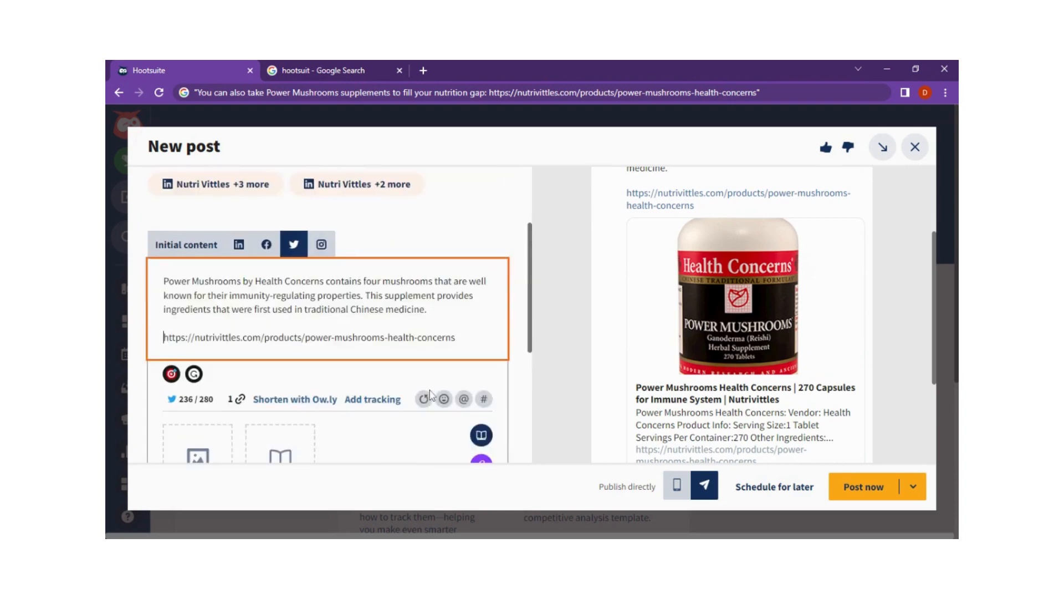
scroll(370, 346, down, 4)
scroll(369, 347, up, 4)
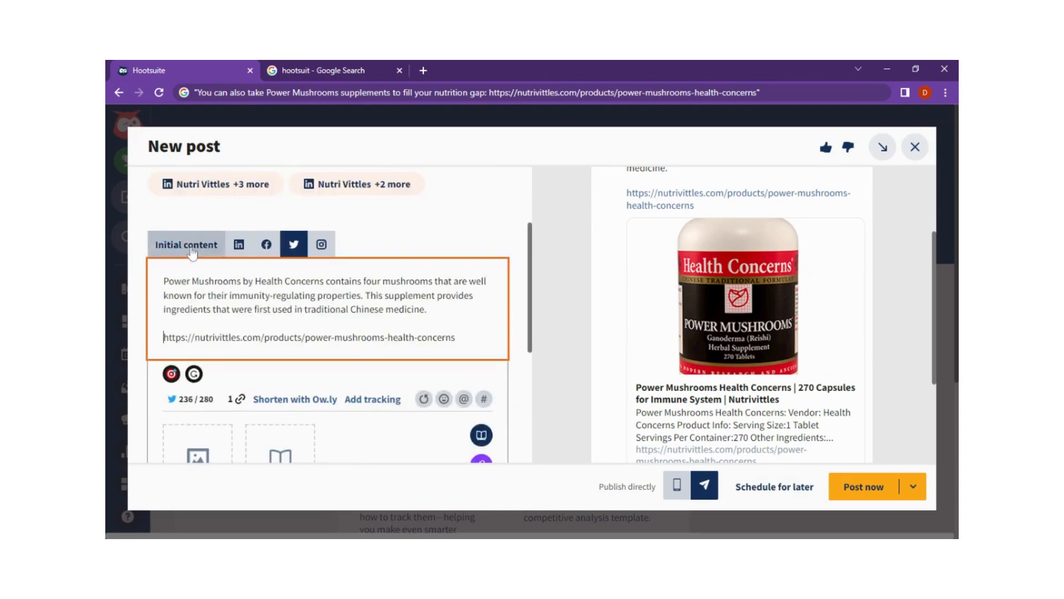
- Compare the full initial content with the customized Twitter version of the post
click(186, 244)
scroll(392, 388, down, 4)
scroll(368, 351, up, 6)
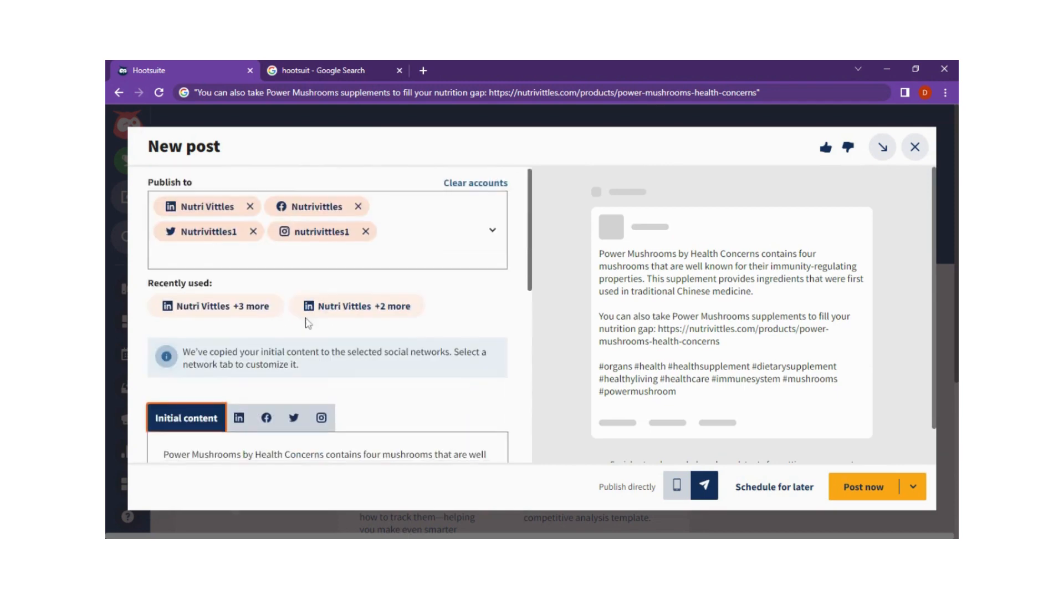
scroll(336, 341, down, 5)
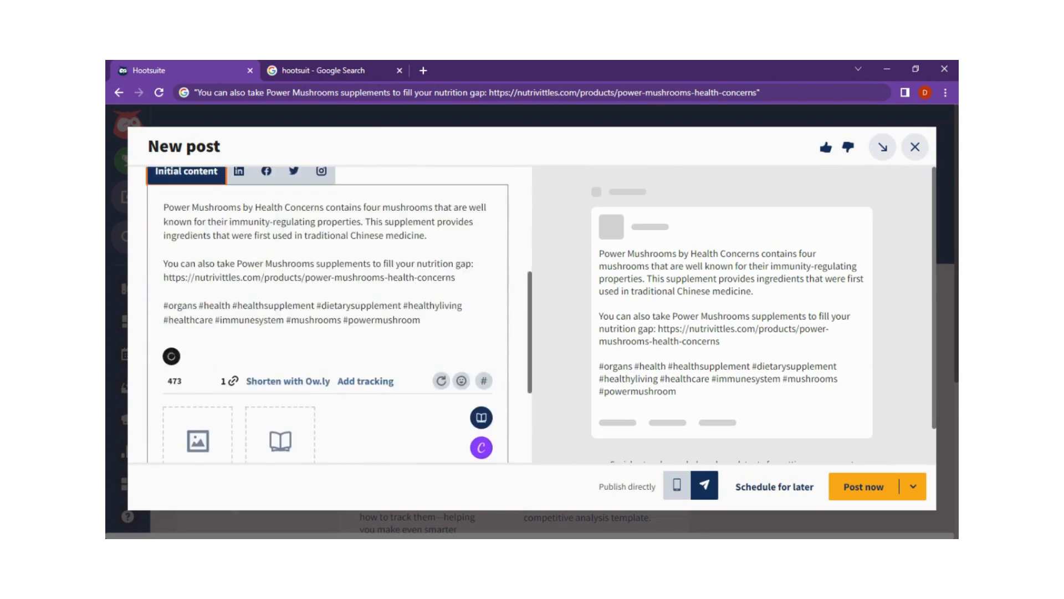
click(294, 171)
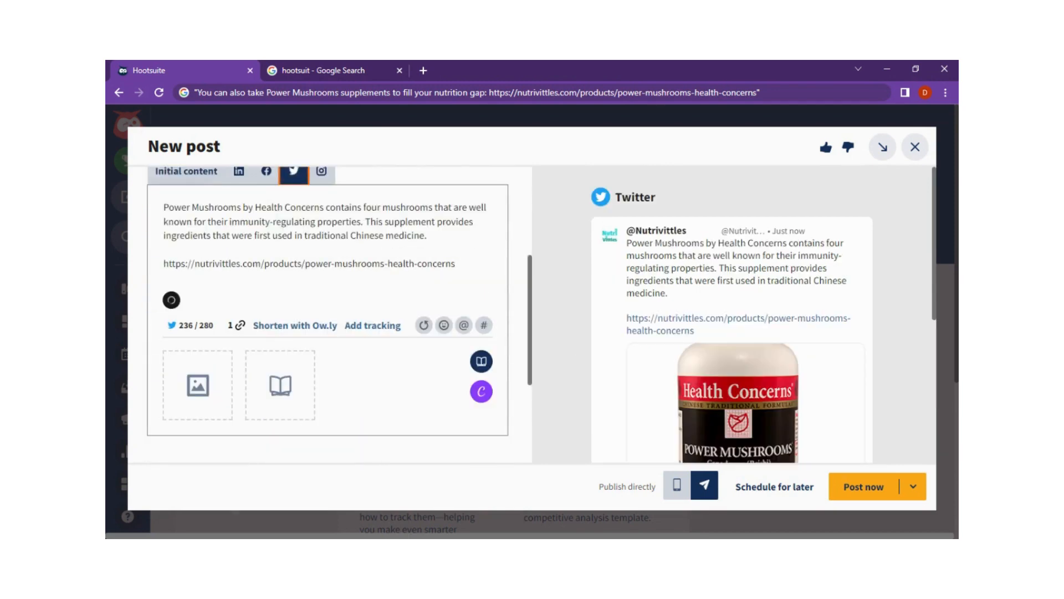
click(455, 263)
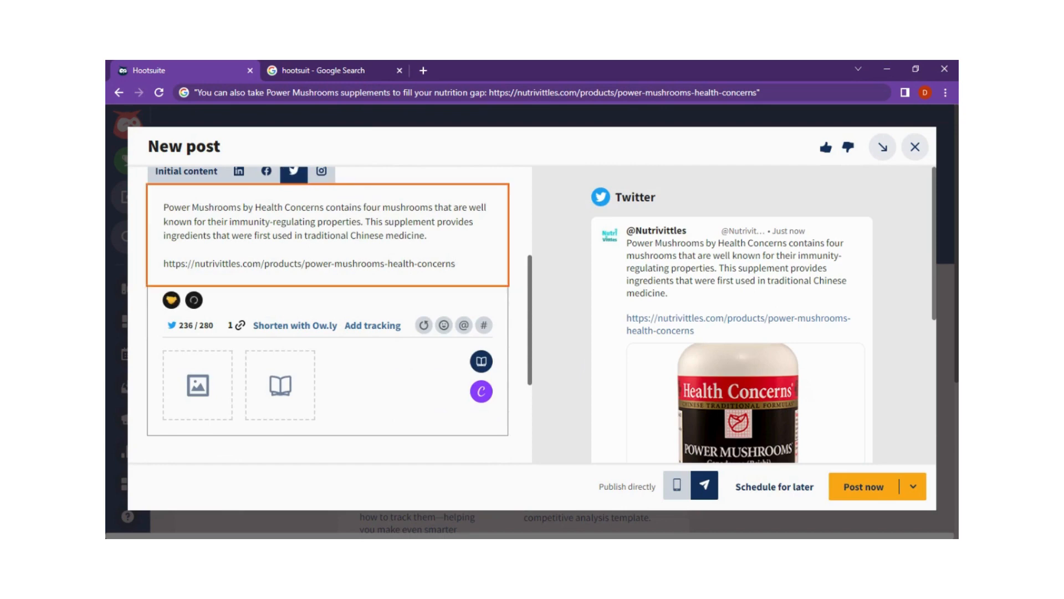
click(321, 171)
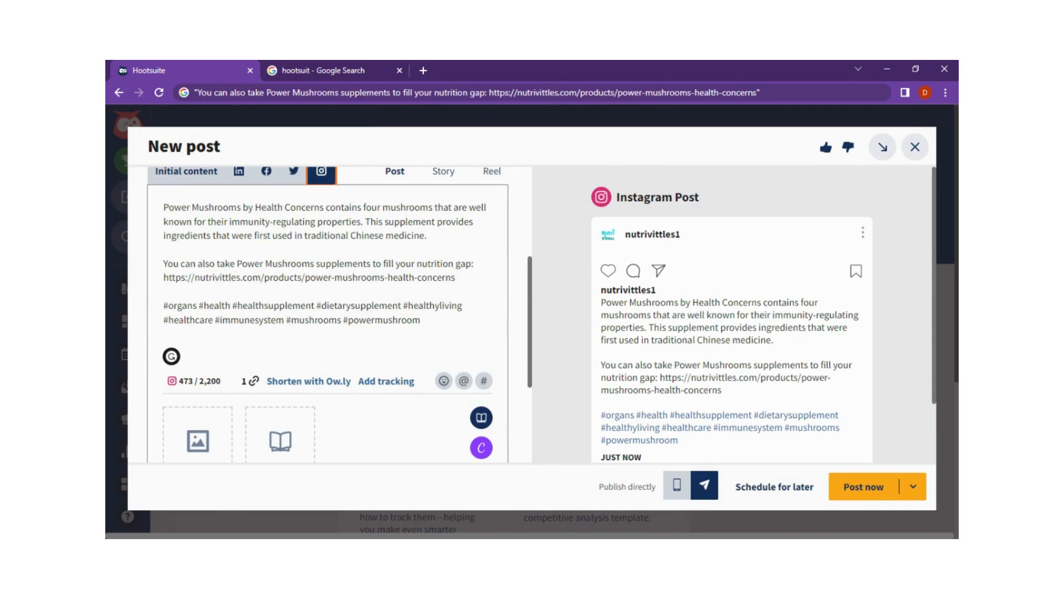
click(455, 277)
drag(456, 278, 163, 277)
key(BackSpace)
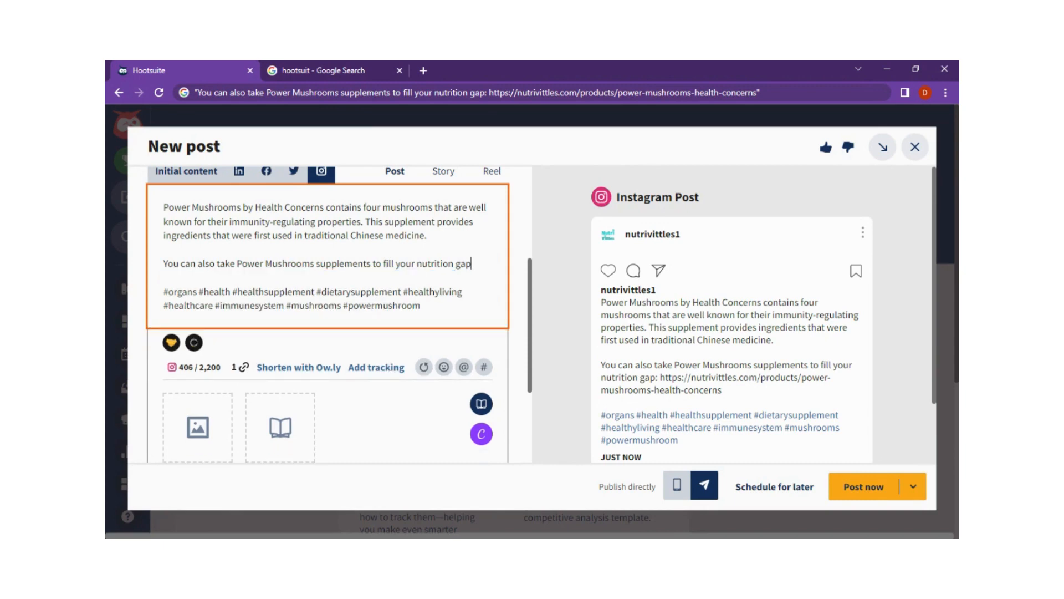
text(@nutrivittl)
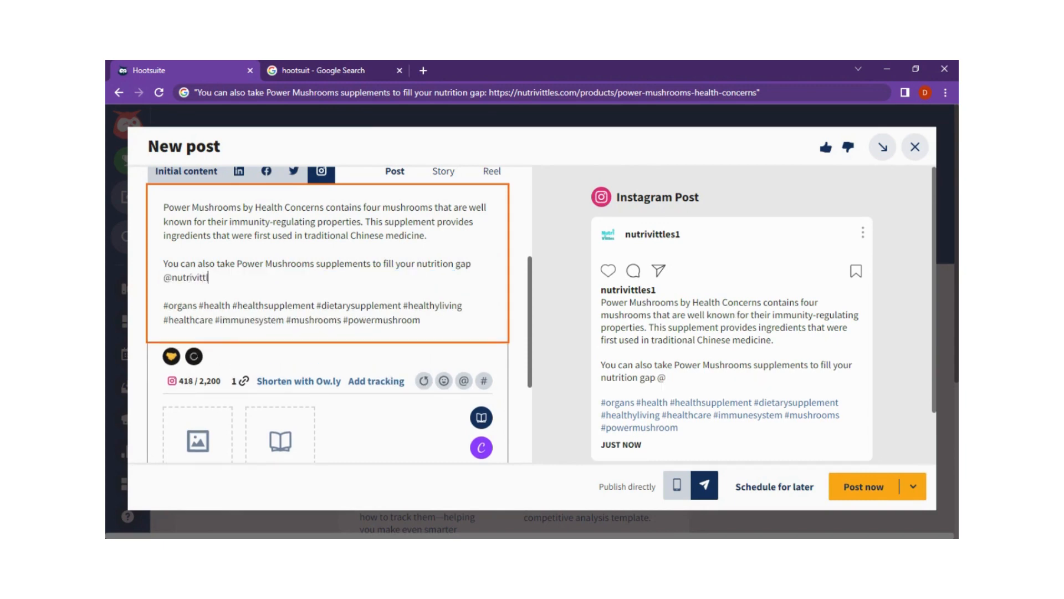
text(es1)
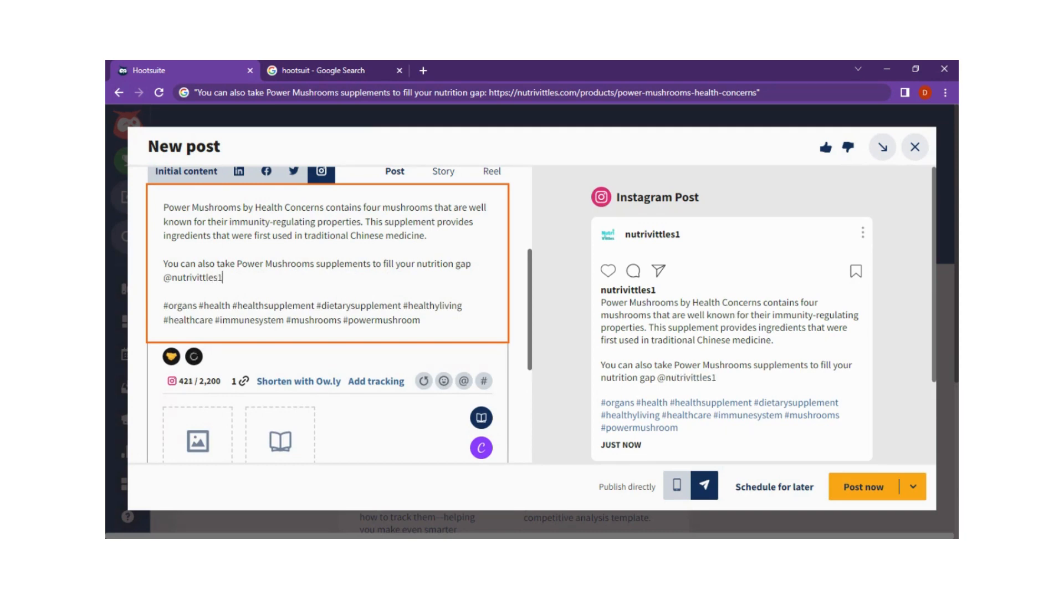
key(shift+Home)
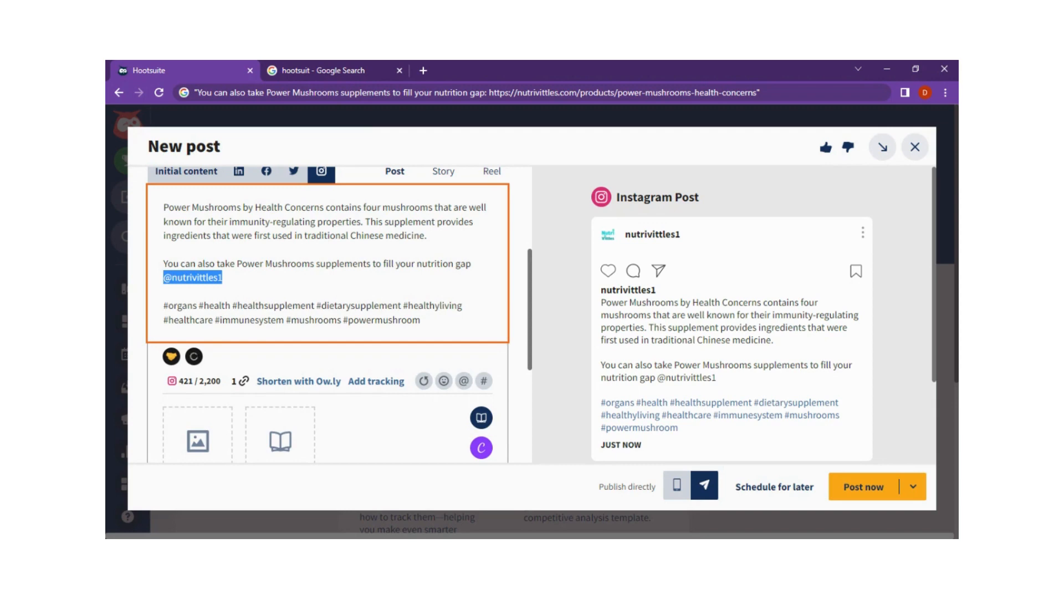
key(Right)
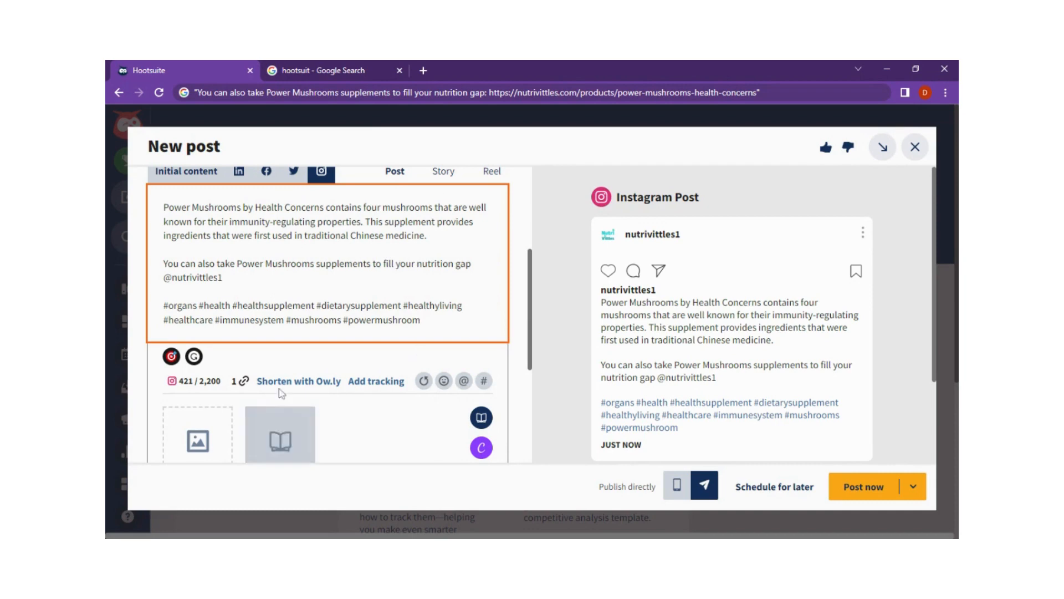
- Return to the initial content and examine its text, link options and media area
scroll(382, 385, down, 2)
scroll(406, 342, up, 4)
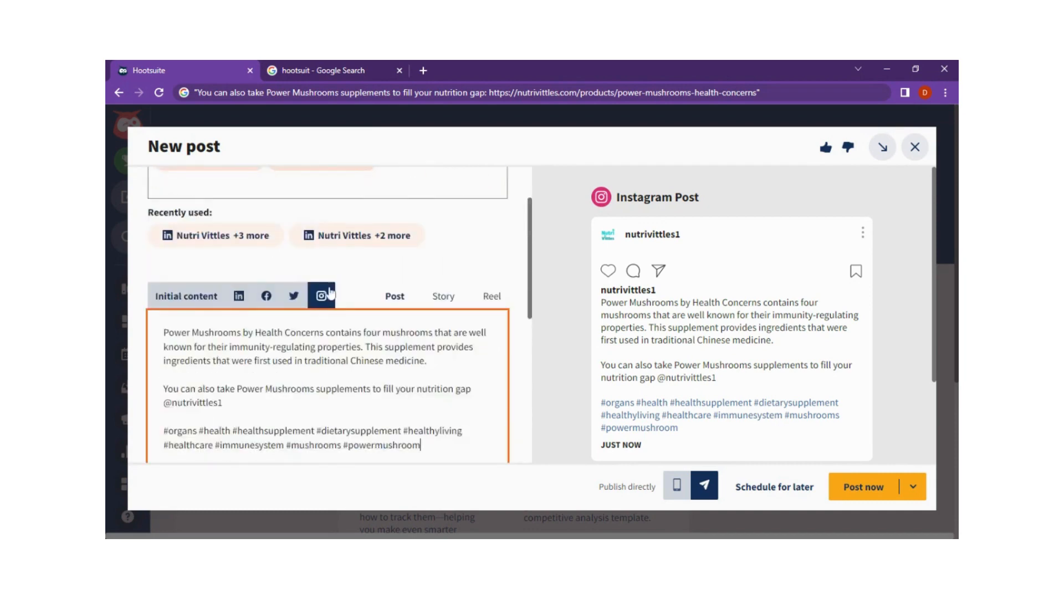
click(191, 306)
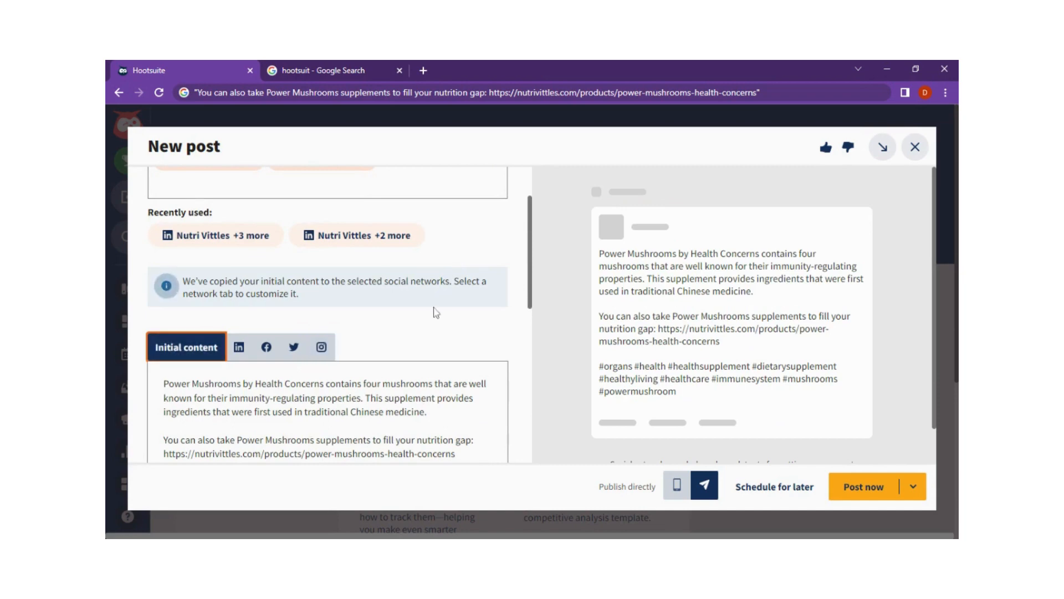
scroll(416, 314, down, 5)
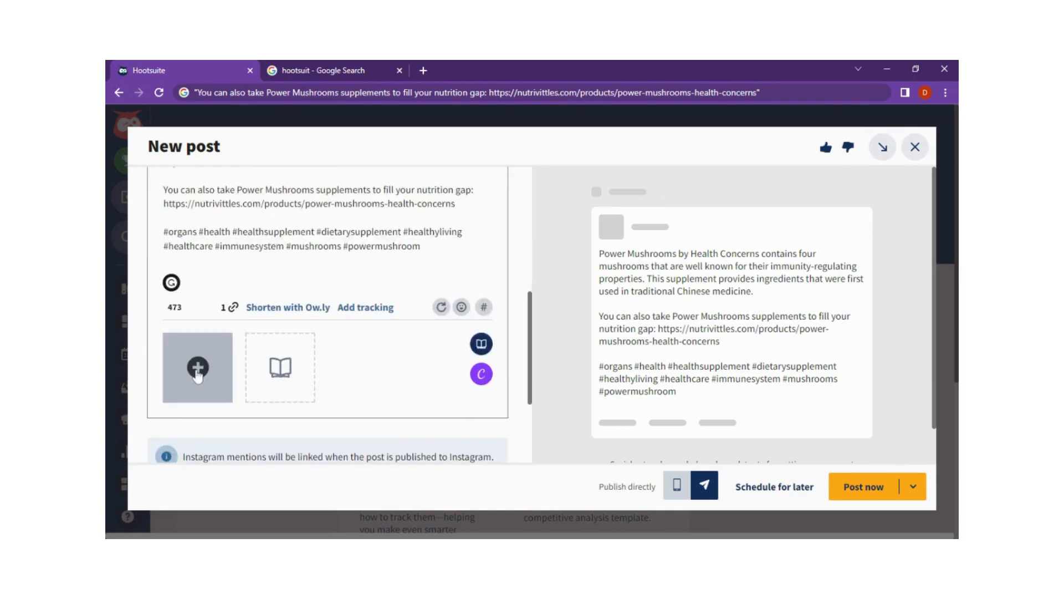
scroll(214, 377, up, 4)
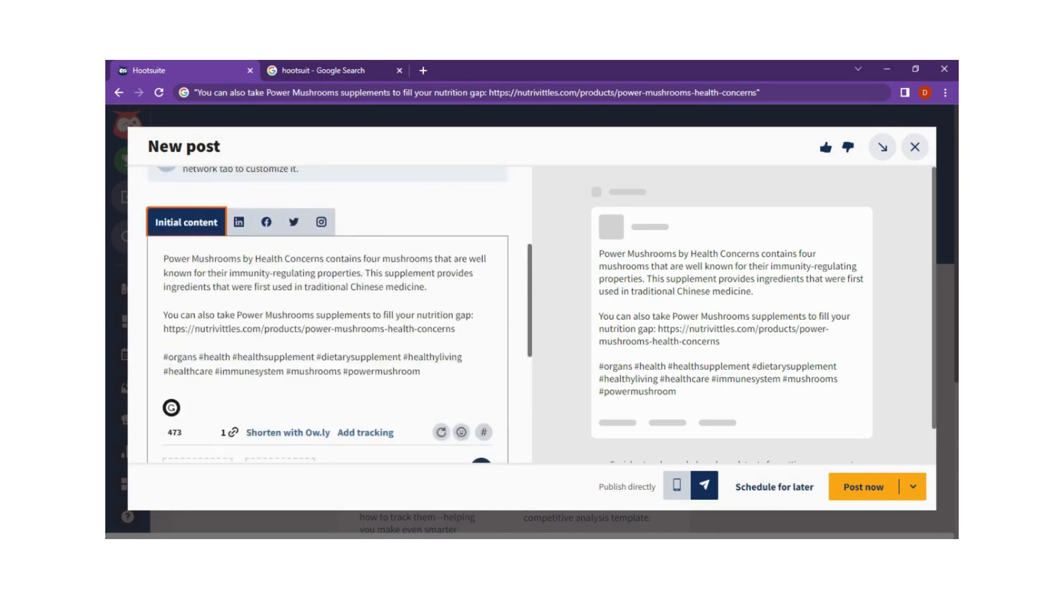
scroll(402, 372, down, 4)
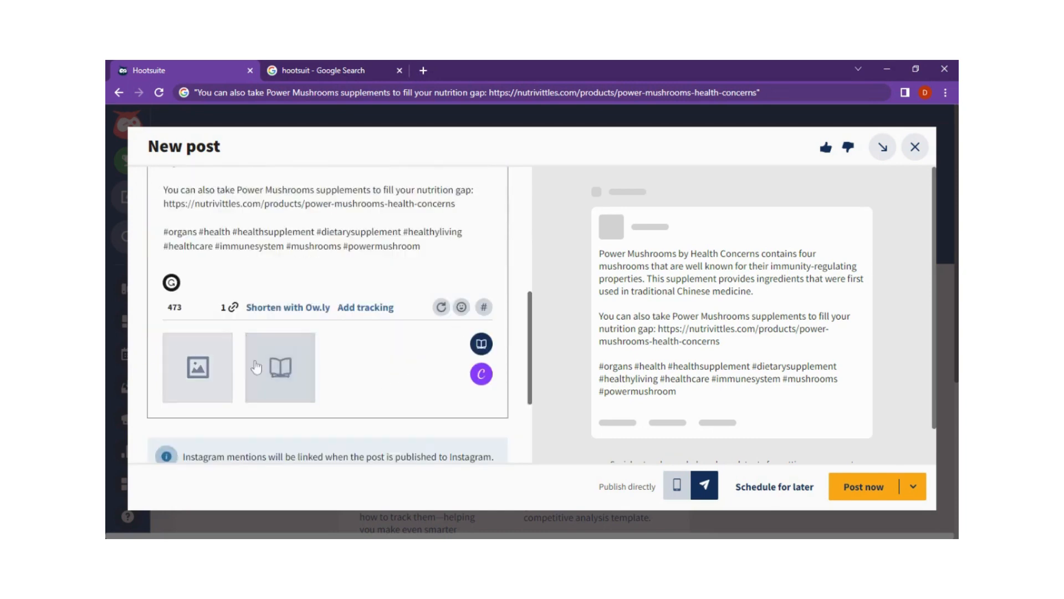
scroll(233, 372, up, 3)
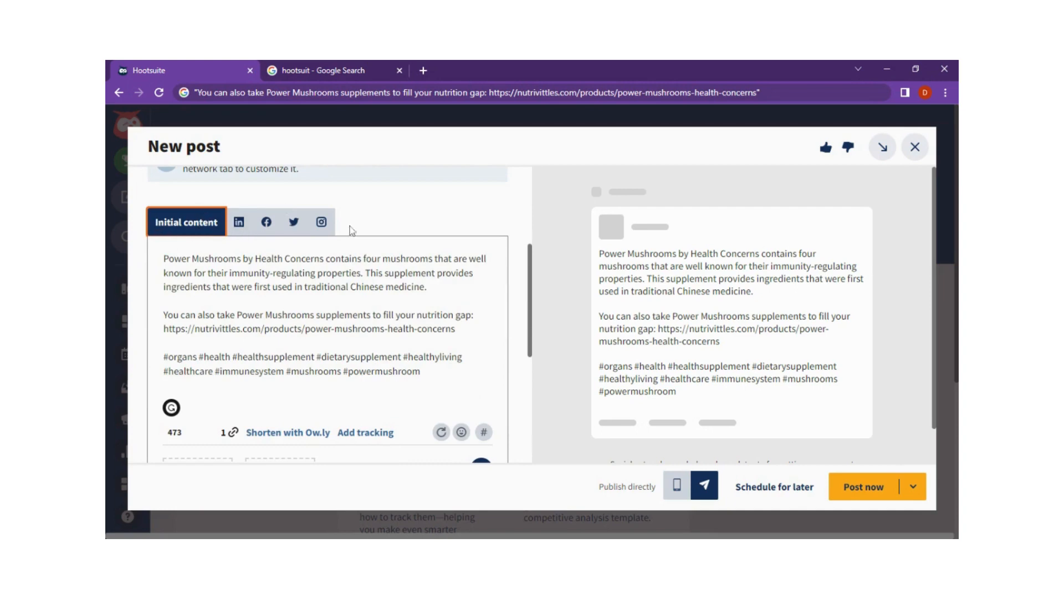
scroll(471, 199, down, 4)
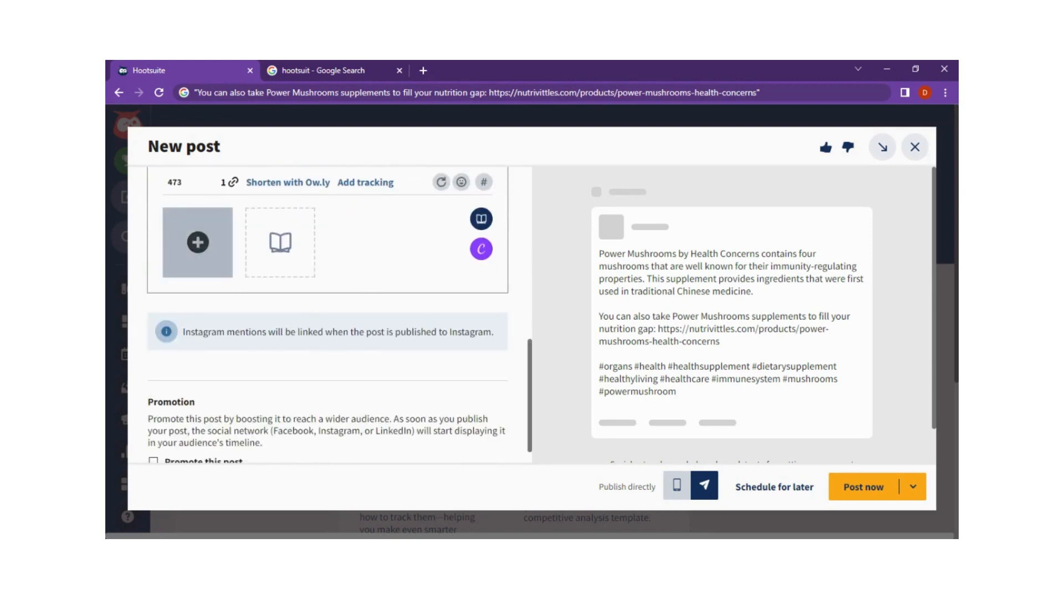
click(198, 242)
double_click(252, 186)
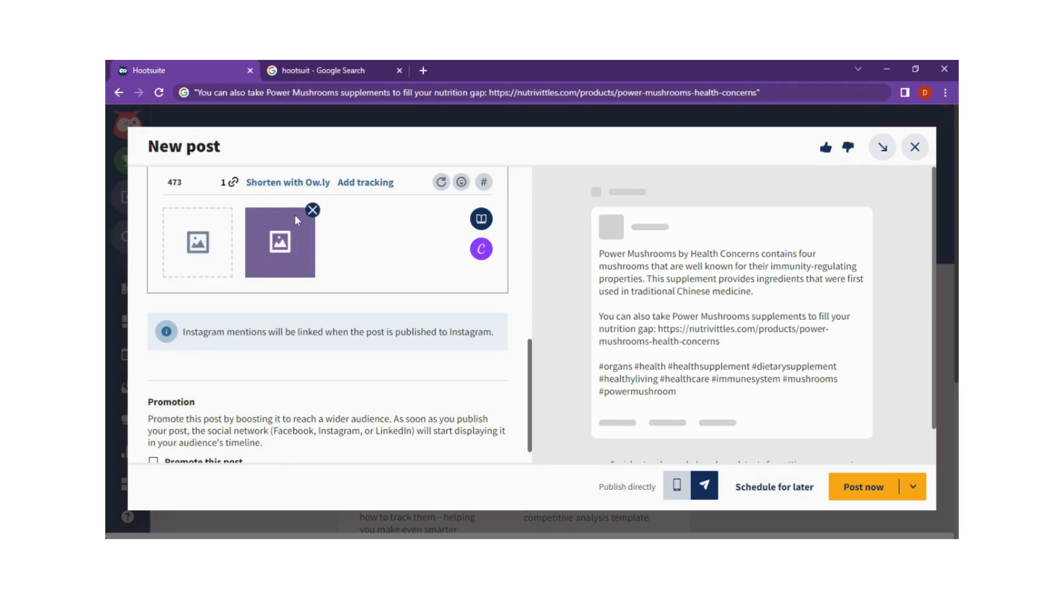
click(313, 211)
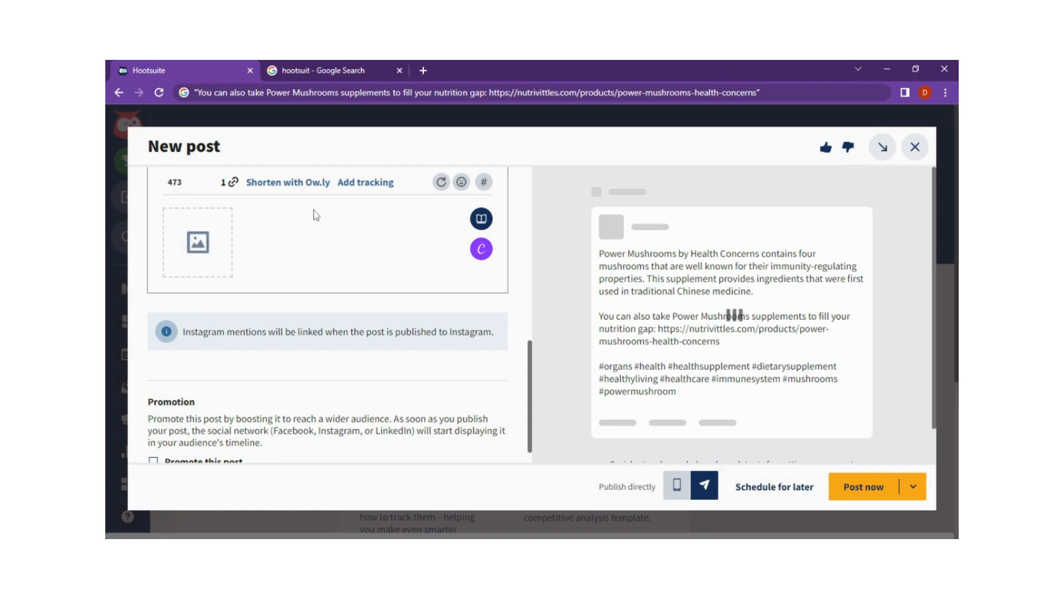
- Attach the Nutrivittles Power Mushrooms product image to the initial content and shorten the product link with Ow.ly
click(199, 248)
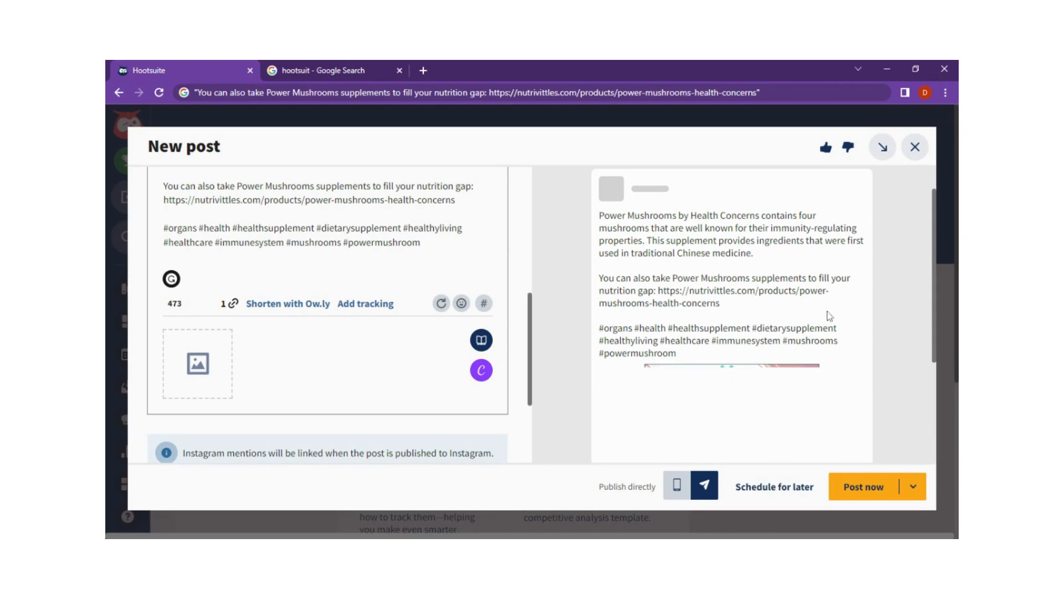
scroll(415, 339, up, 5)
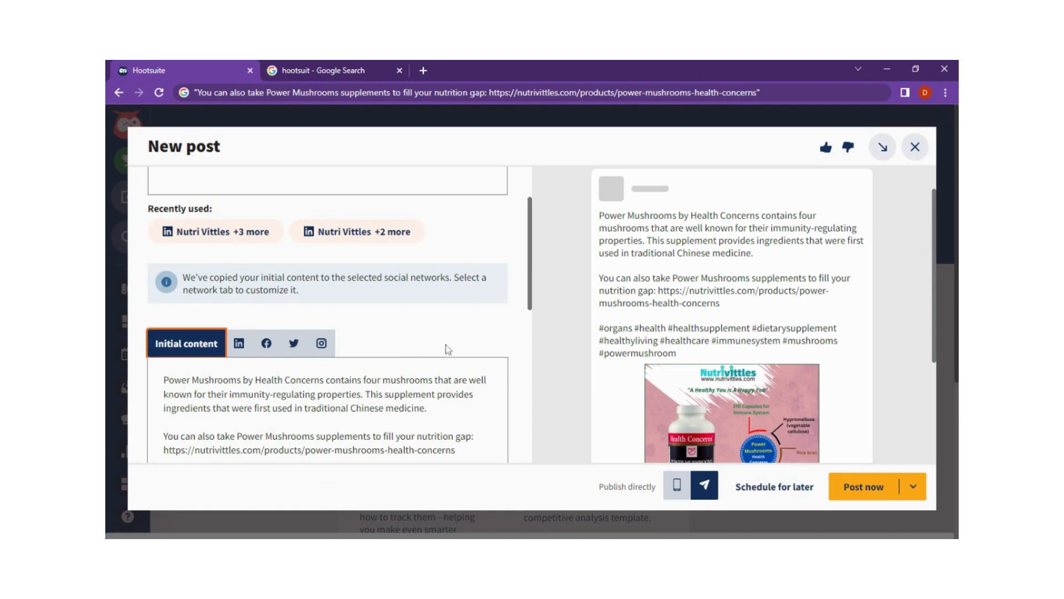
scroll(445, 345, down, 2)
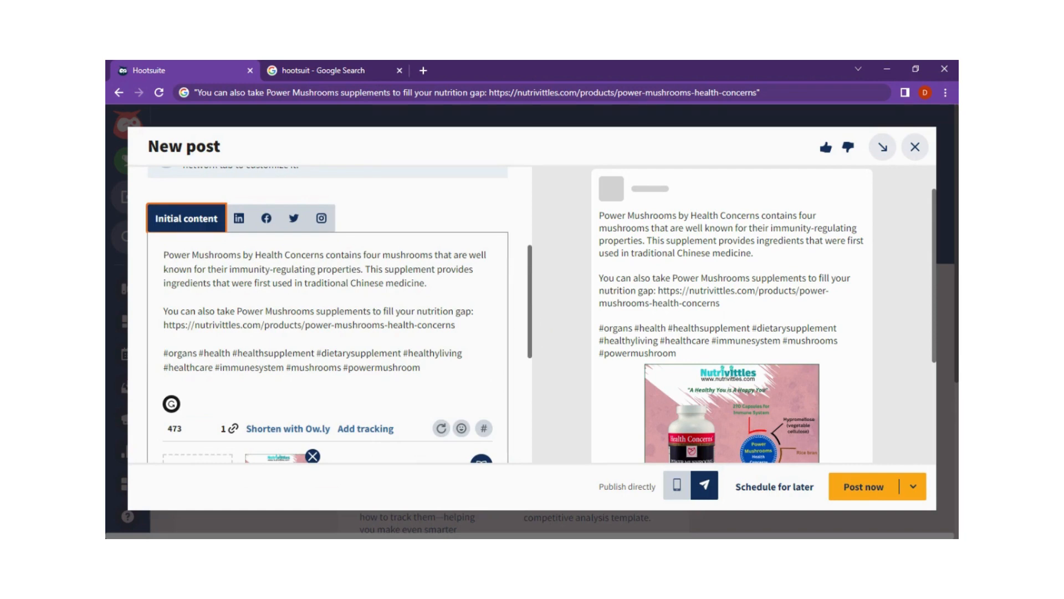
scroll(275, 310, down, 2)
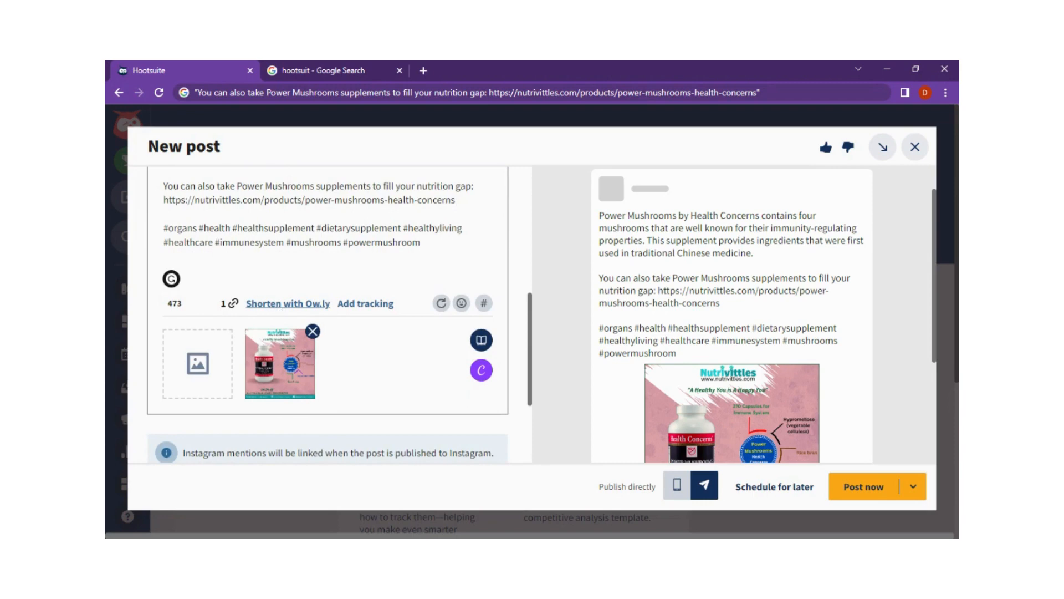
click(278, 305)
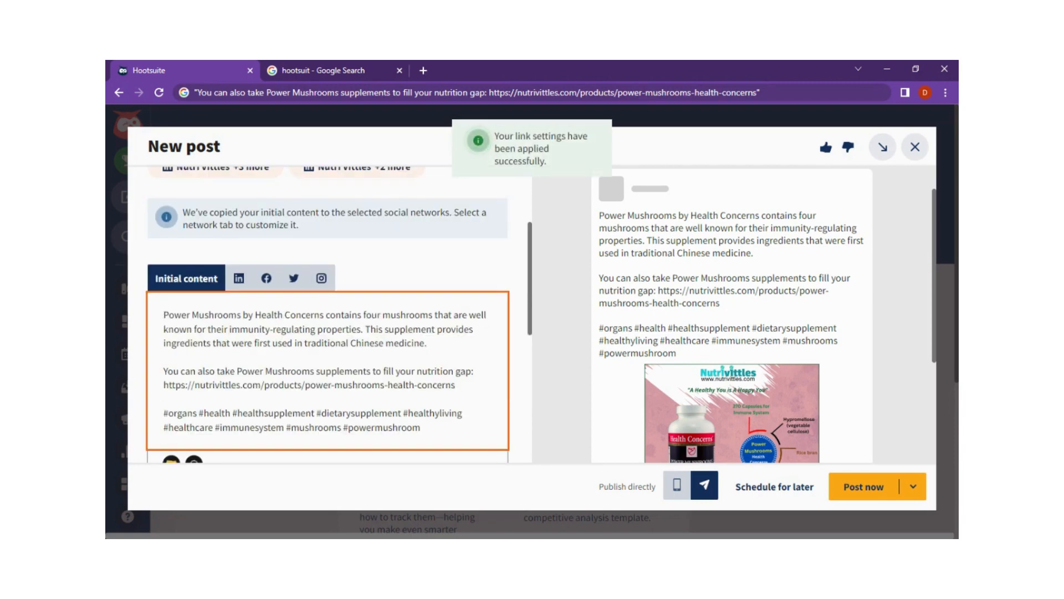
- Check the product image and the link or mention in the LinkedIn, Facebook, Twitter and Instagram versions of the post
click(239, 277)
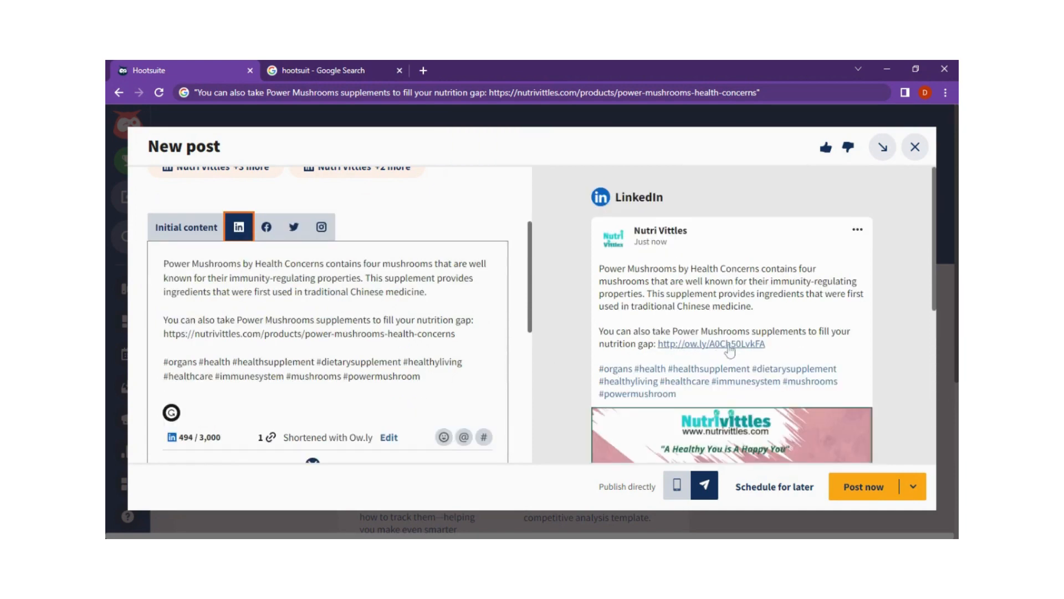
click(268, 232)
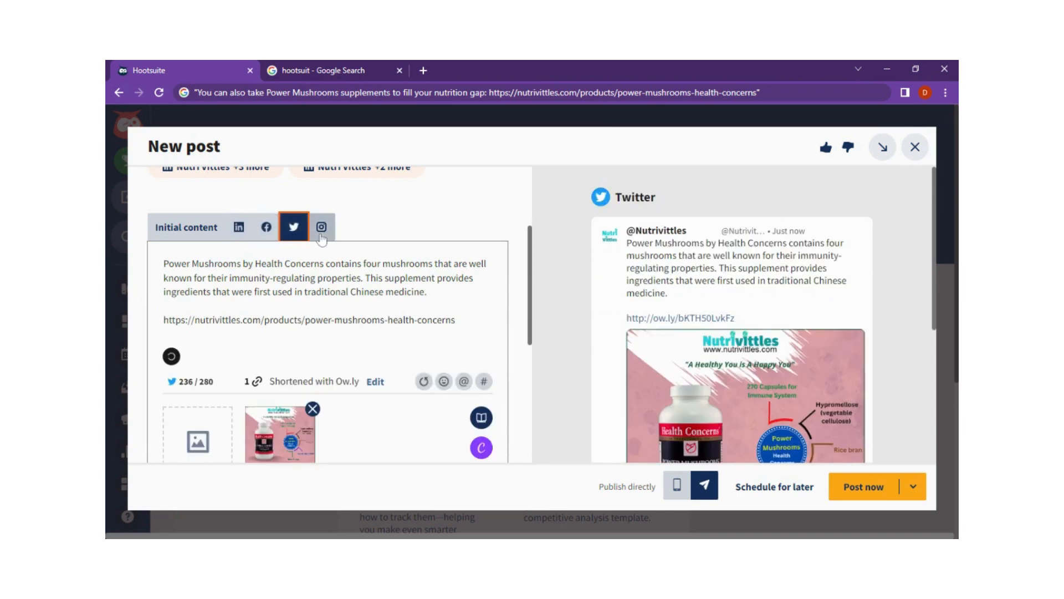
click(320, 233)
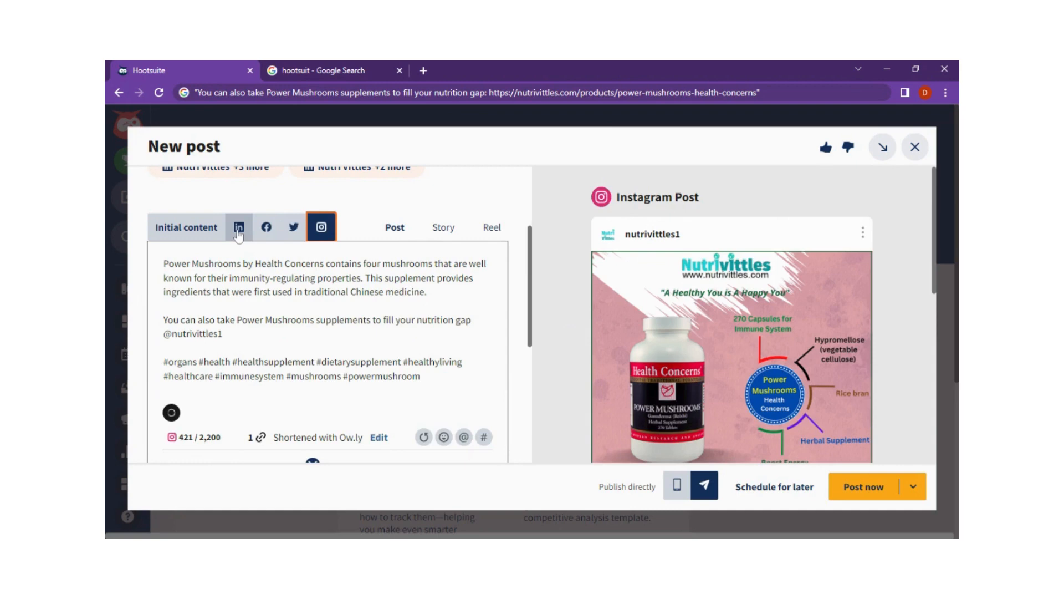
scroll(709, 356, down, 5)
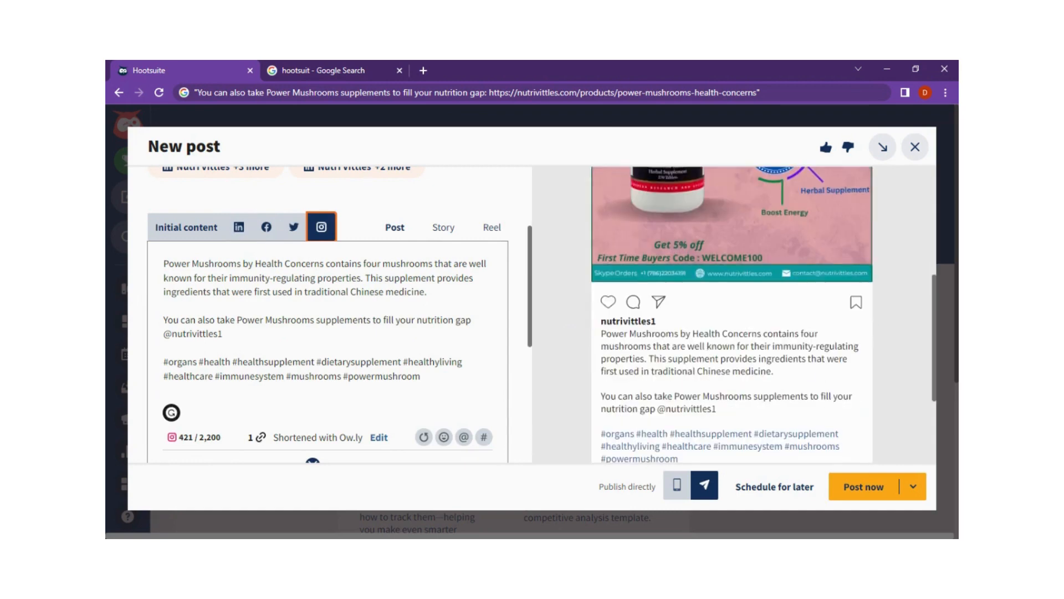
click(223, 333)
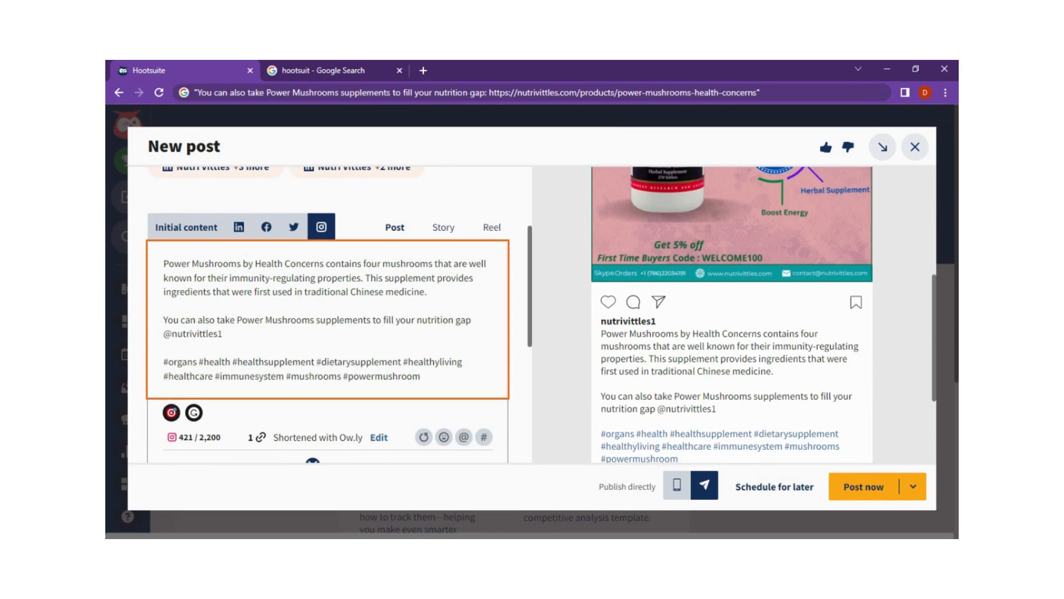
- Examine the LinkedIn version's full preview with the attached image, plus the selected publishing accounts
click(241, 231)
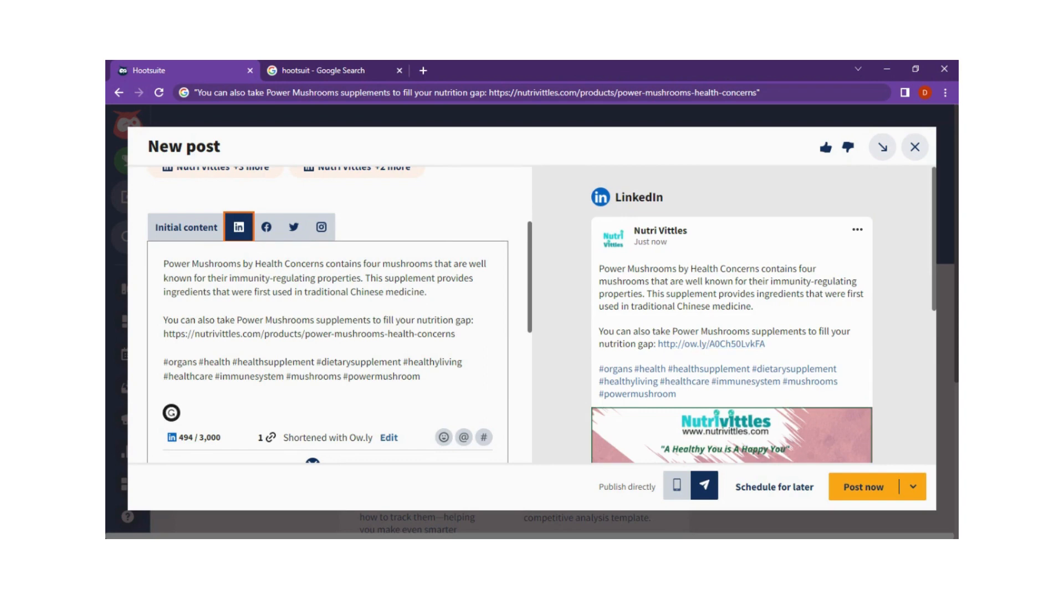
scroll(288, 332, down, 2)
scroll(803, 346, down, 2)
scroll(803, 347, down, 2)
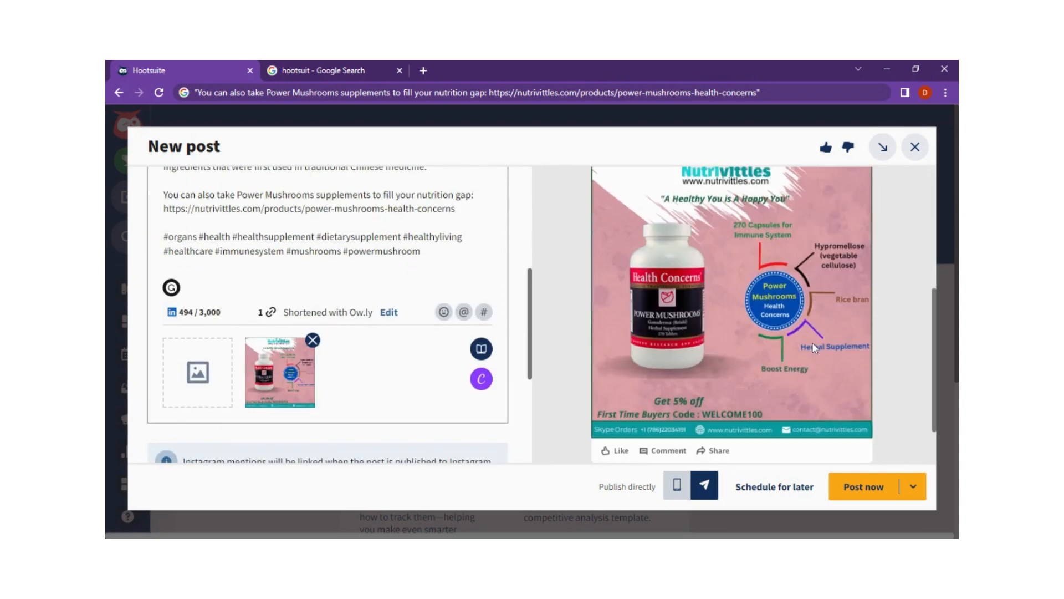
scroll(827, 387, up, 2)
scroll(828, 388, down, 2)
scroll(828, 388, up, 2)
scroll(827, 391, up, 2)
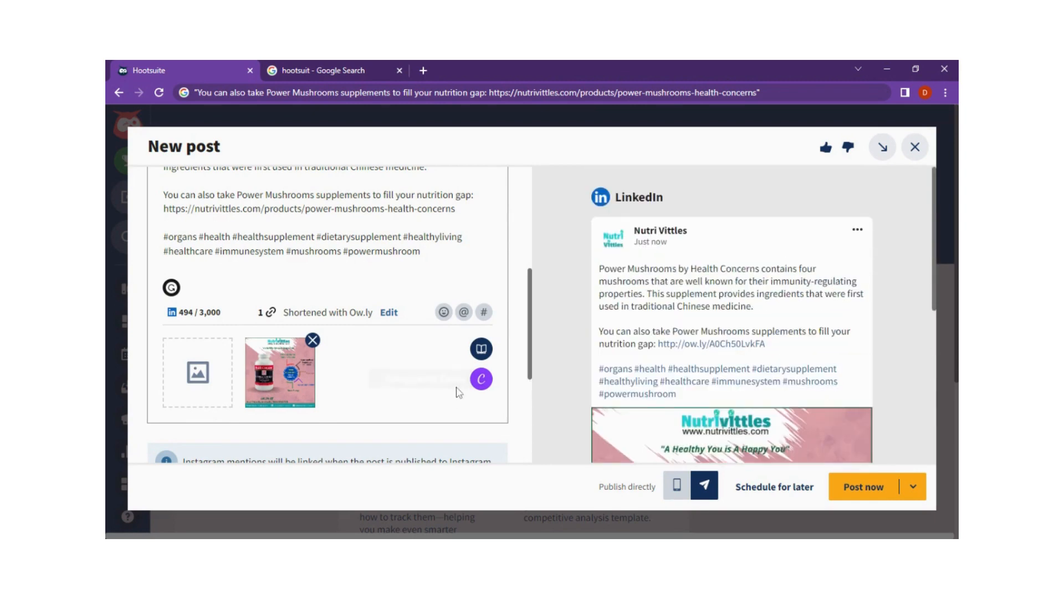
scroll(411, 361, up, 2)
scroll(306, 235, up, 2)
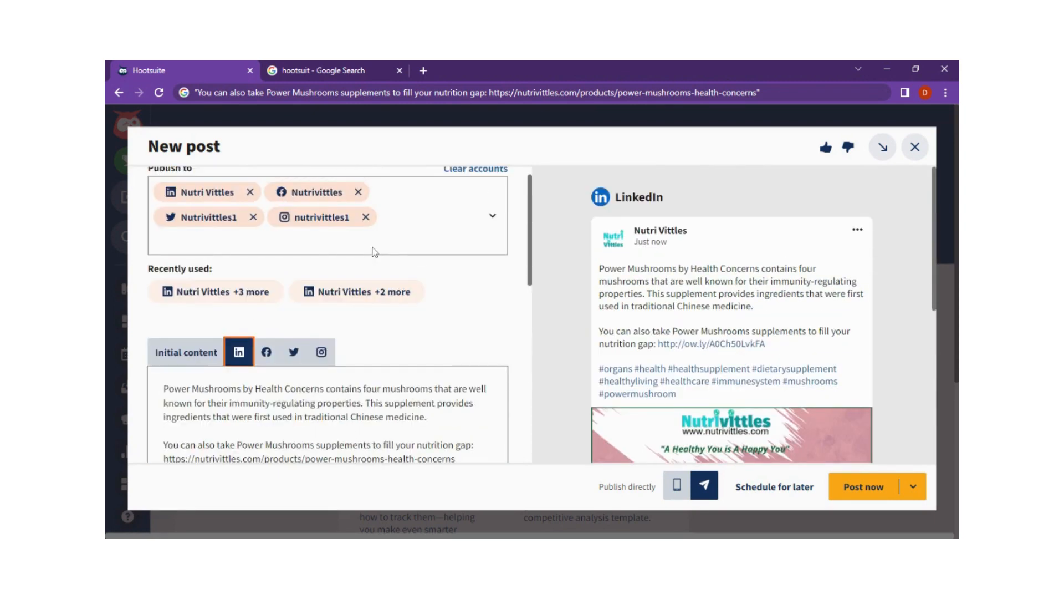
- Return to the initial content and schedule the post for later, setting the date to November 06 2022
click(194, 353)
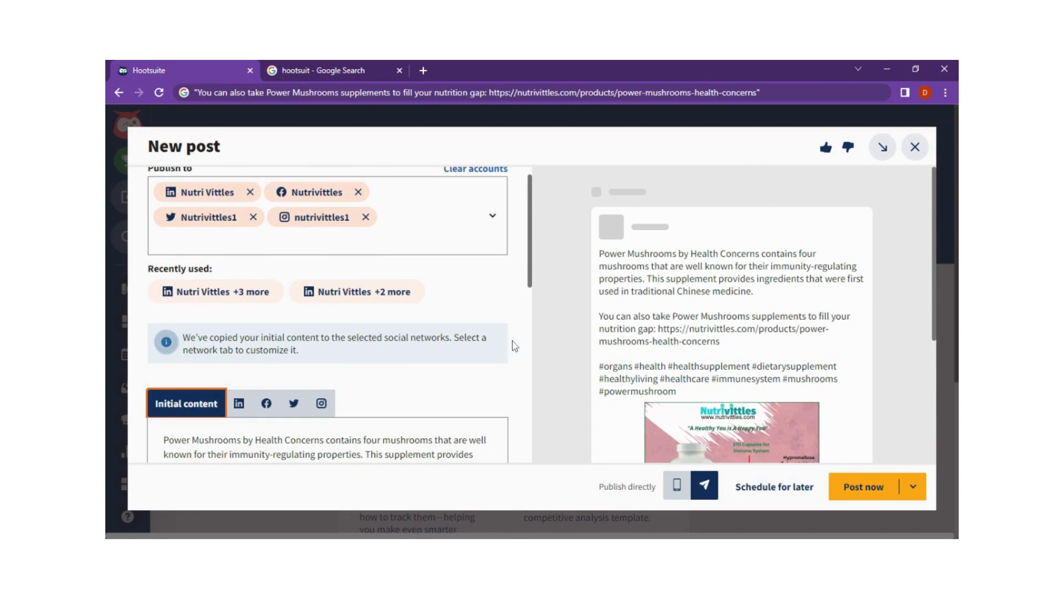
scroll(507, 344, down, 4)
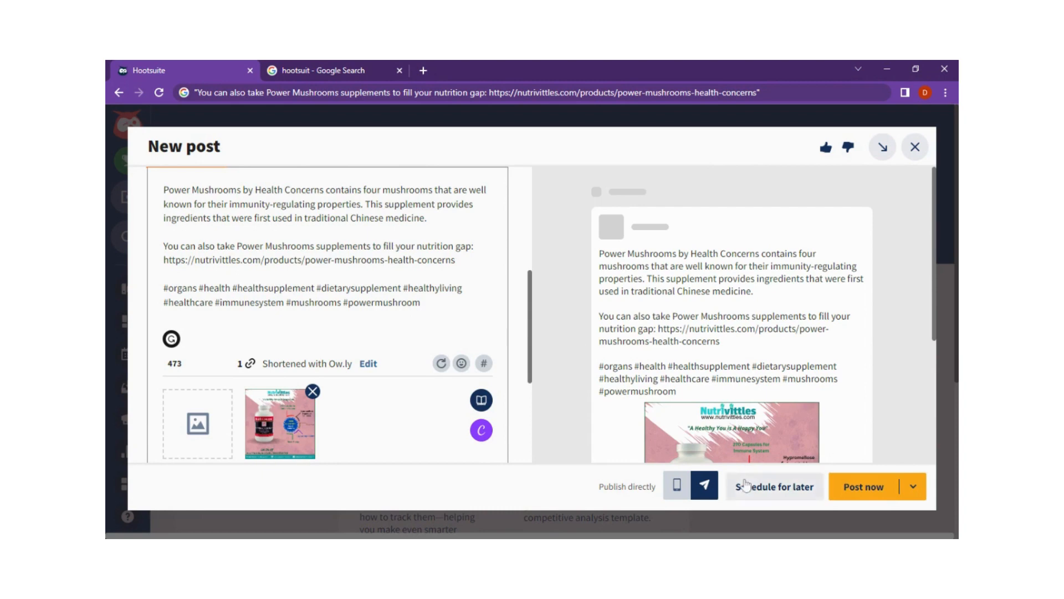
click(774, 486)
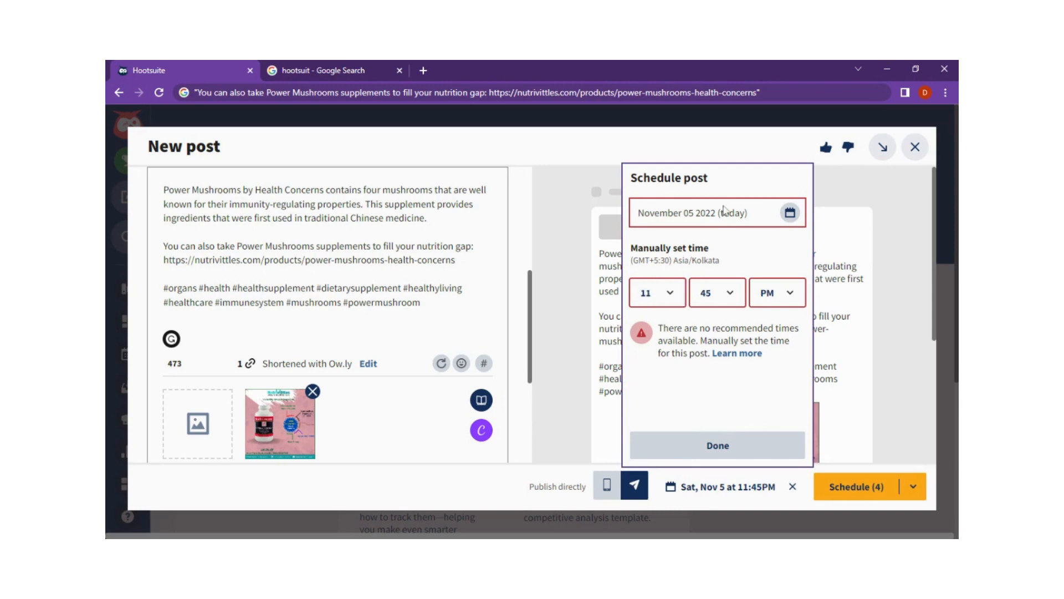
click(725, 212)
click(791, 215)
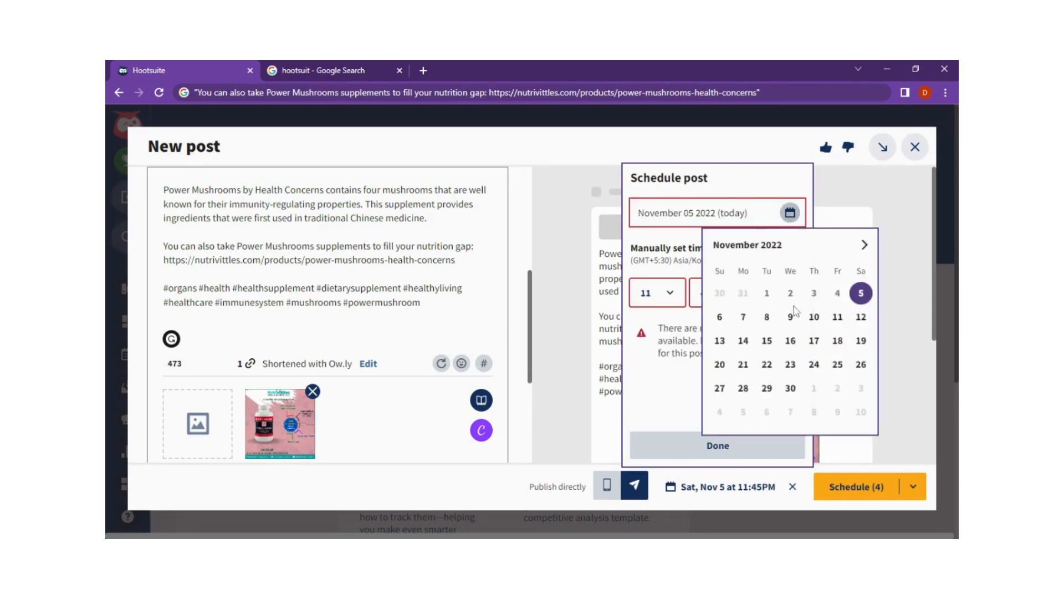
click(720, 317)
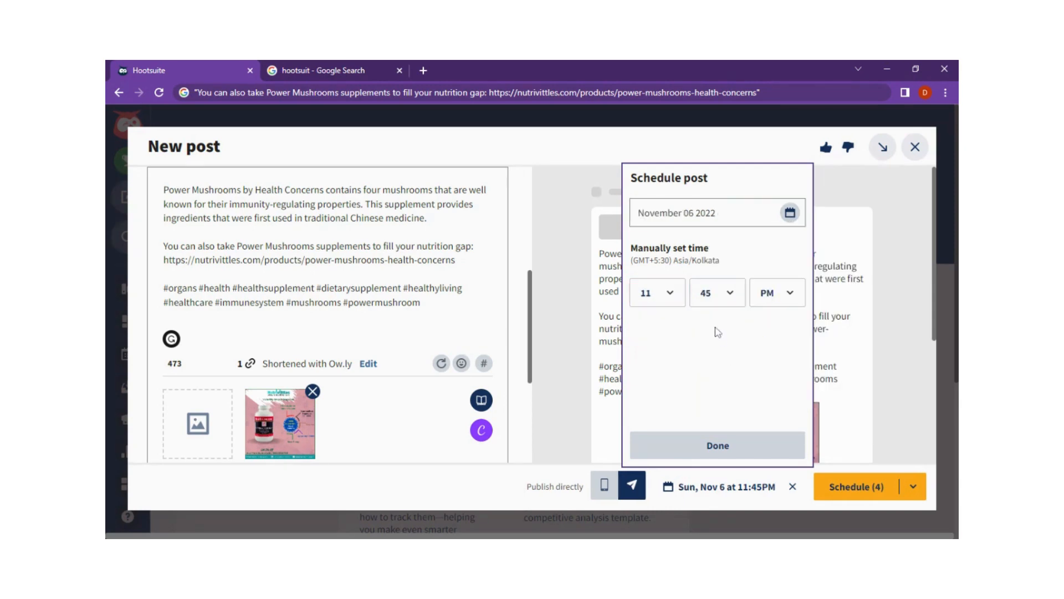
- Set the post's publishing time to 8:30 PM and schedule it for all four selected accounts
click(659, 293)
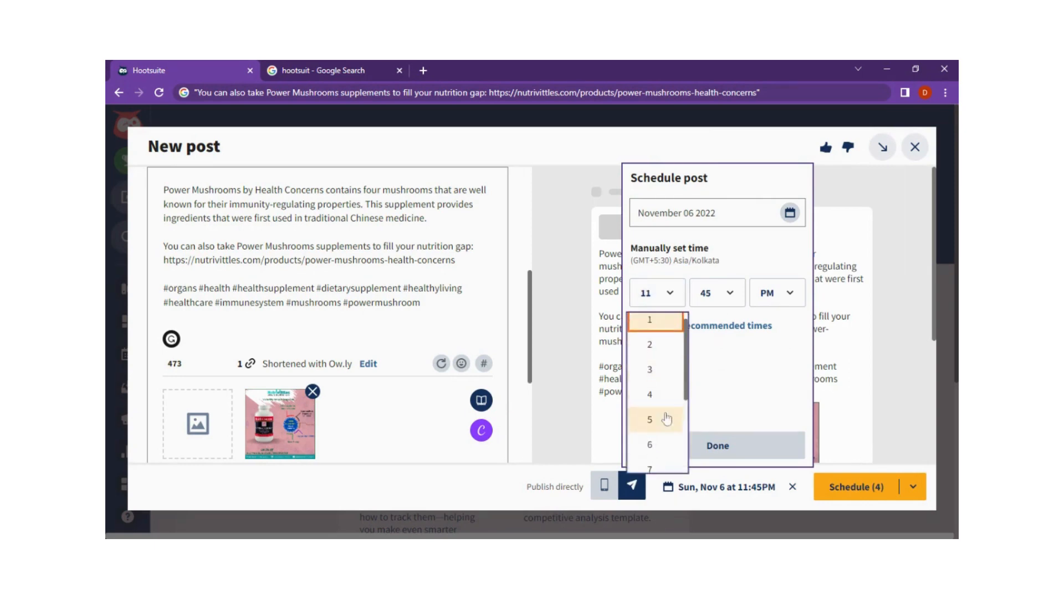
scroll(672, 411, down, 3)
click(660, 391)
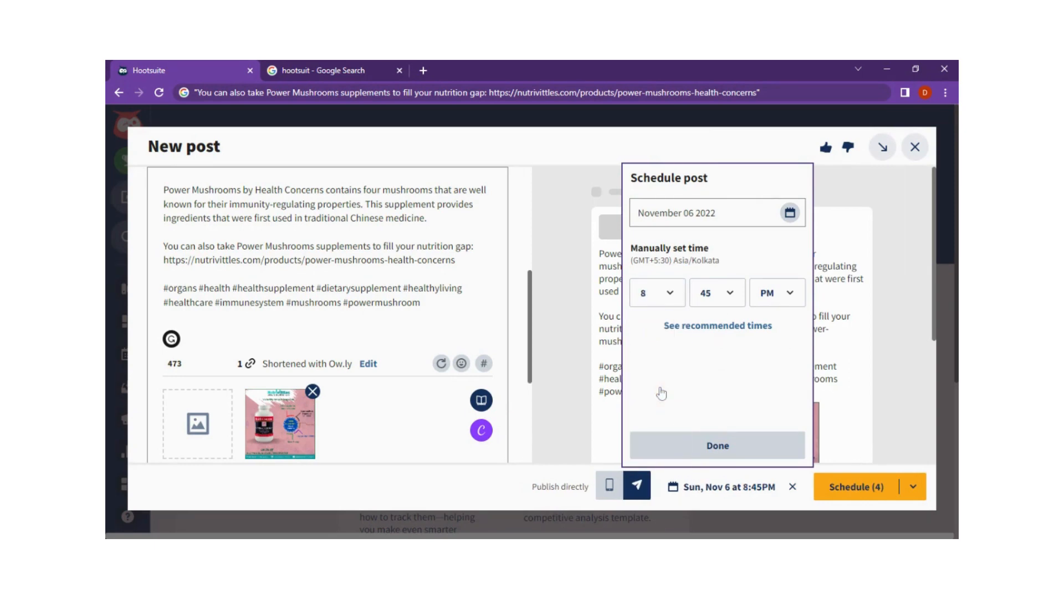
click(732, 303)
scroll(725, 435, down, 1)
scroll(725, 435, down, 3)
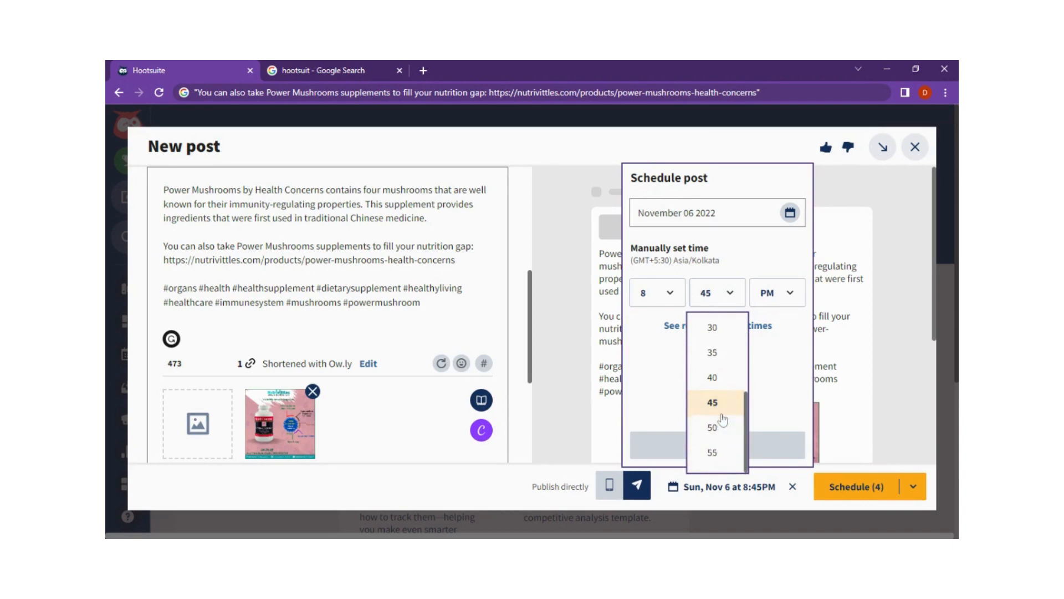
scroll(715, 433, up, 3)
click(714, 450)
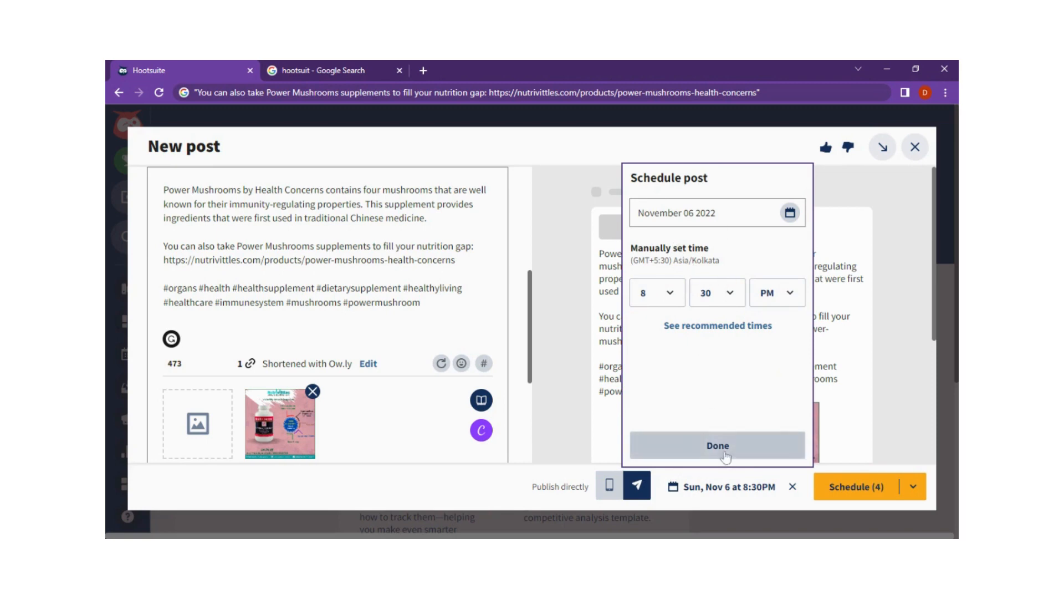
click(720, 446)
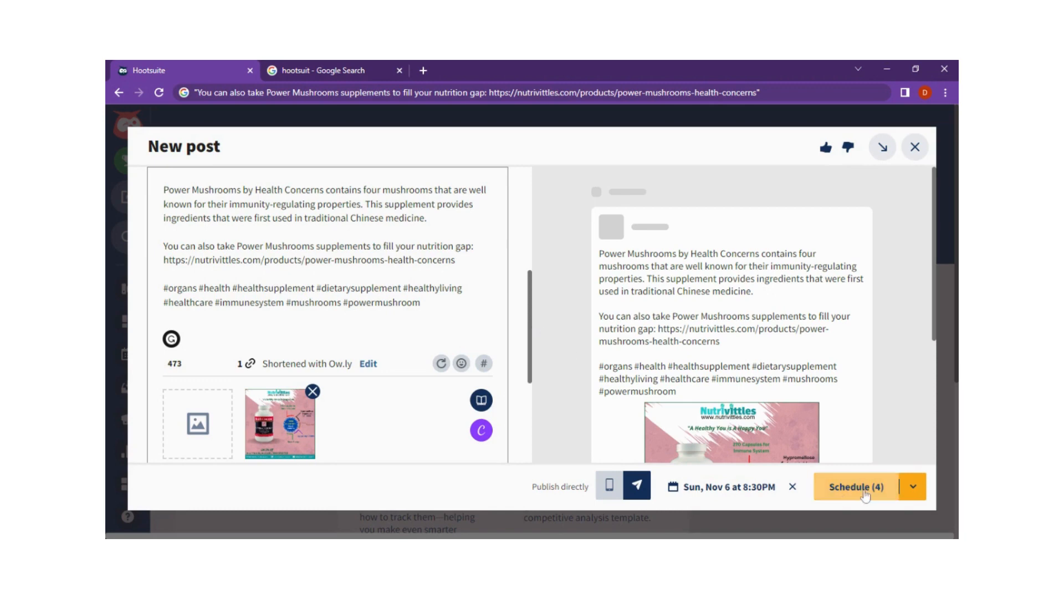
click(868, 491)
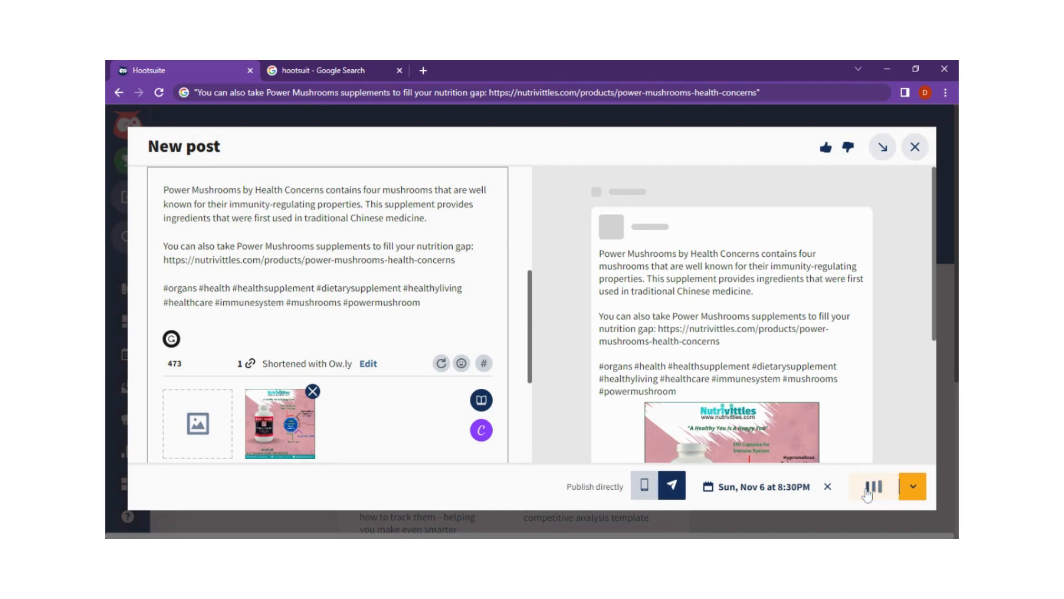